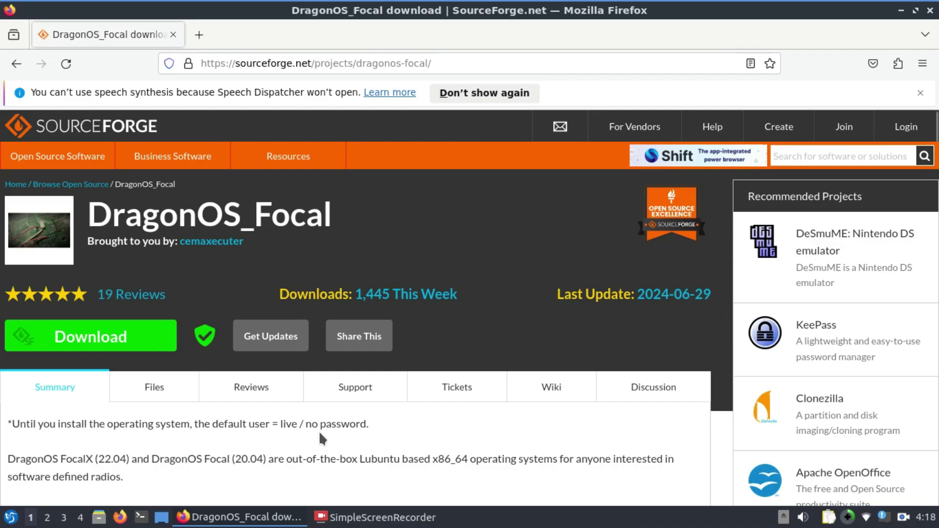
Search the application menu for gnuradio and launch GNU Radio Companion
left_click(10, 516)
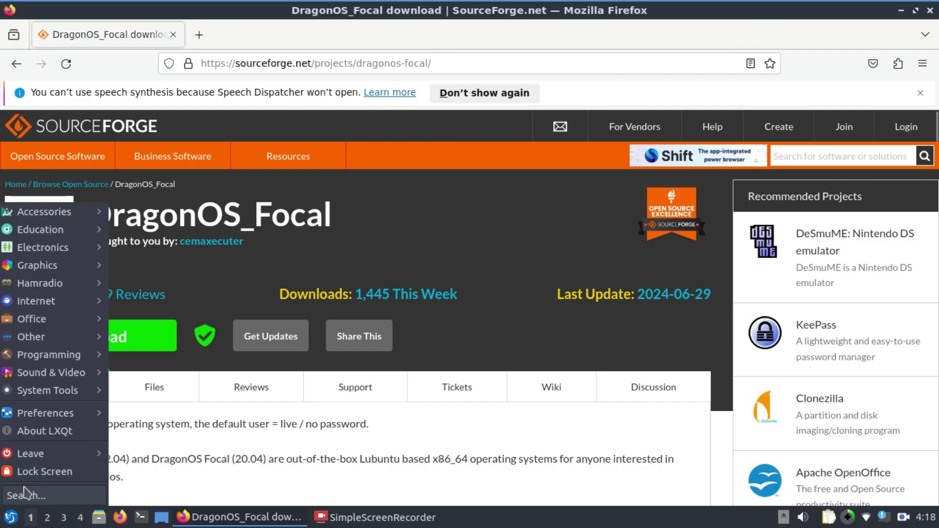
type("gnuradio")
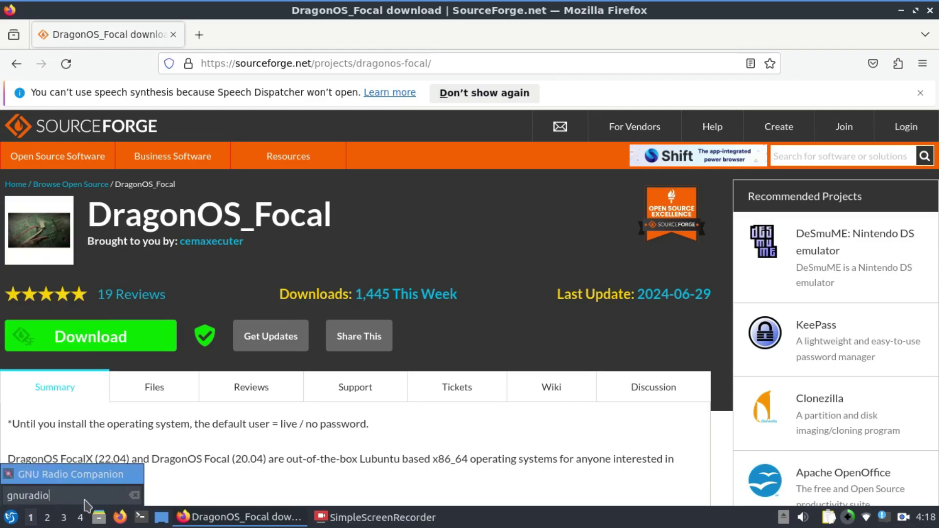
left_click(80, 473)
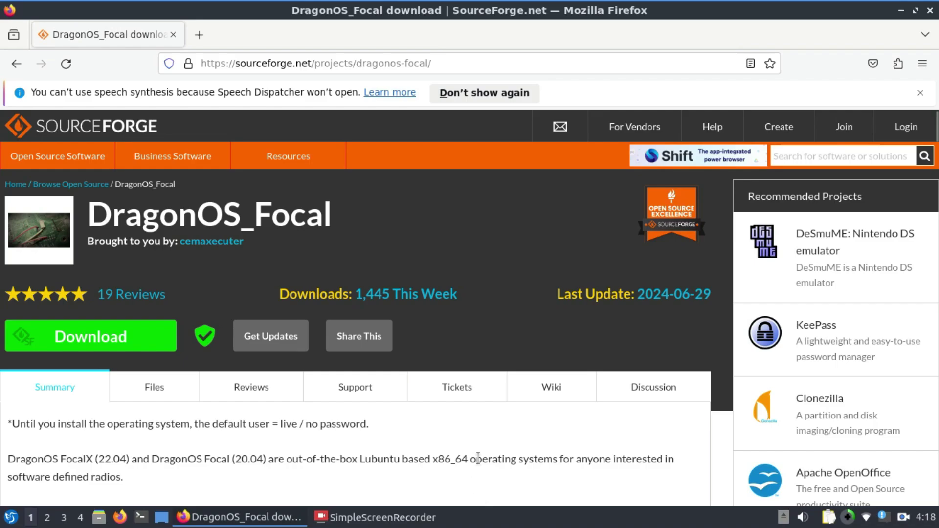
Examine the DragonOS_Focal feature list for included GNU Radio modules, minimizing GNU Radio Companion and dismissing the speech synthesis notice
scroll(543, 408, "down", 10)
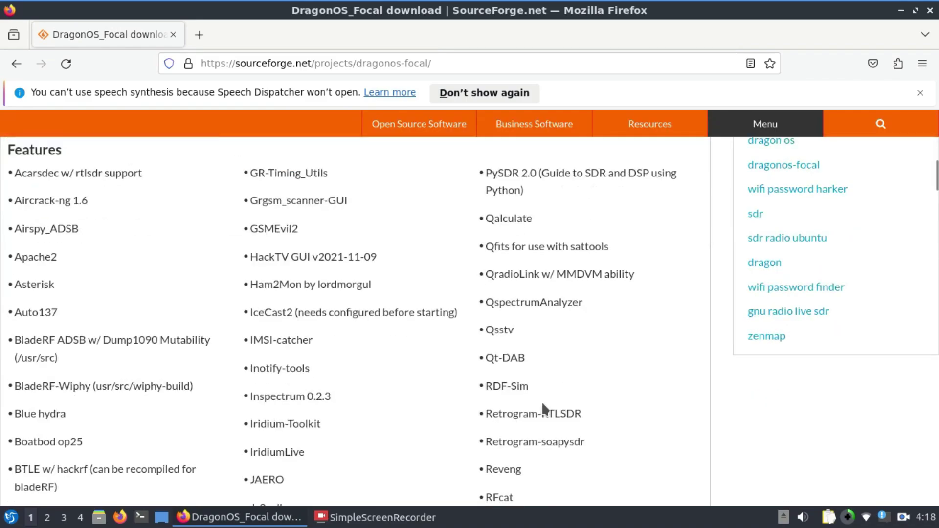
scroll(543, 406, "down", 2)
scroll(543, 406, "up", 12)
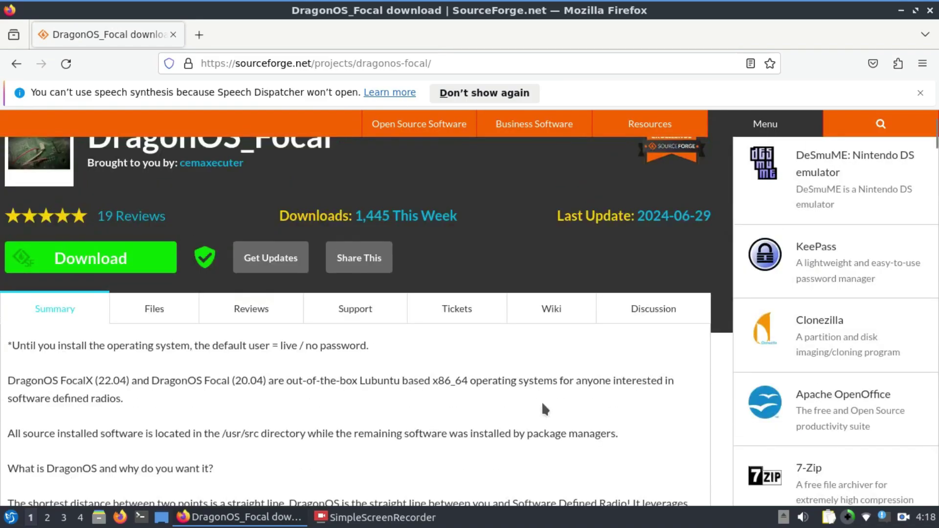
scroll(543, 404, "down", 2)
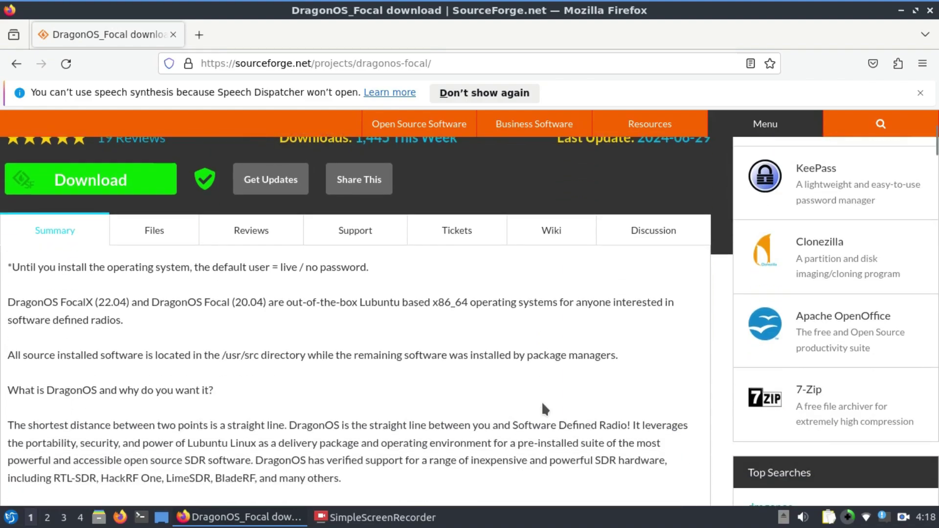
scroll(543, 404, "down", 10)
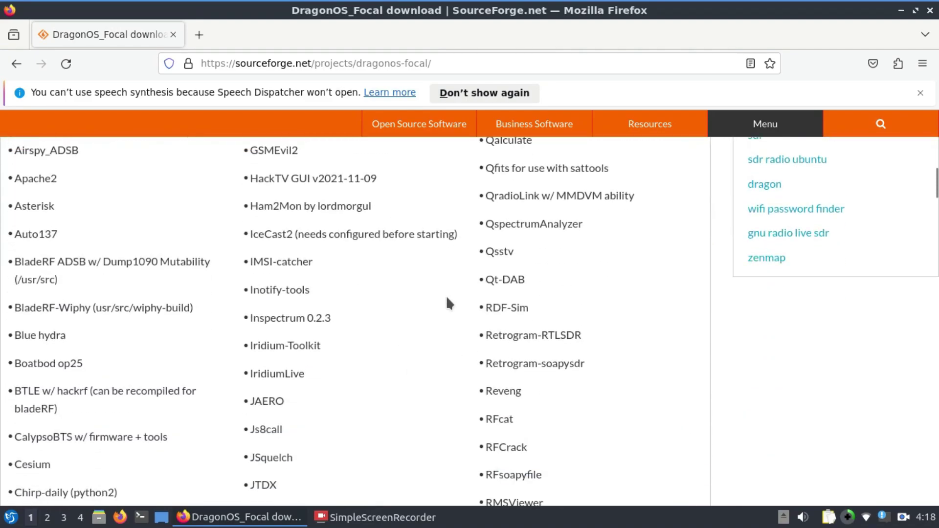
scroll(449, 303, "down", 4)
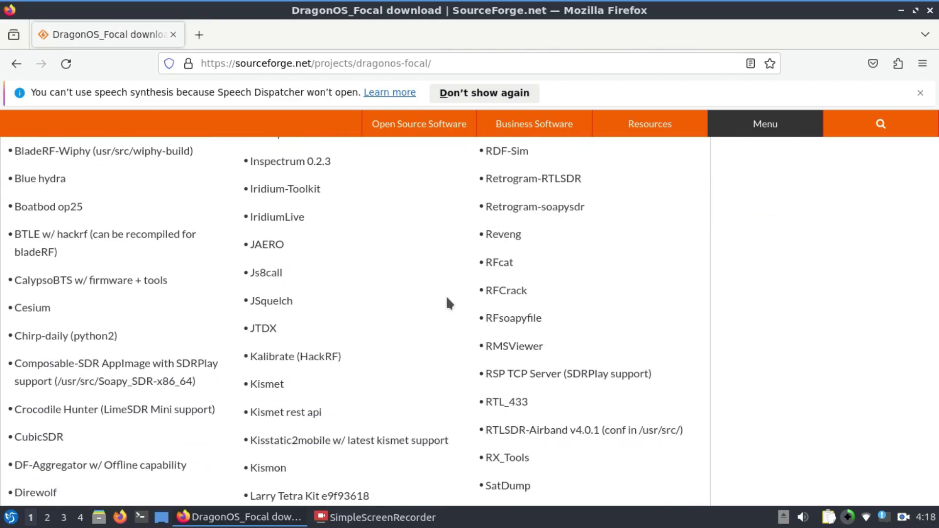
scroll(449, 303, "up", 1)
scroll(449, 303, "down", 10)
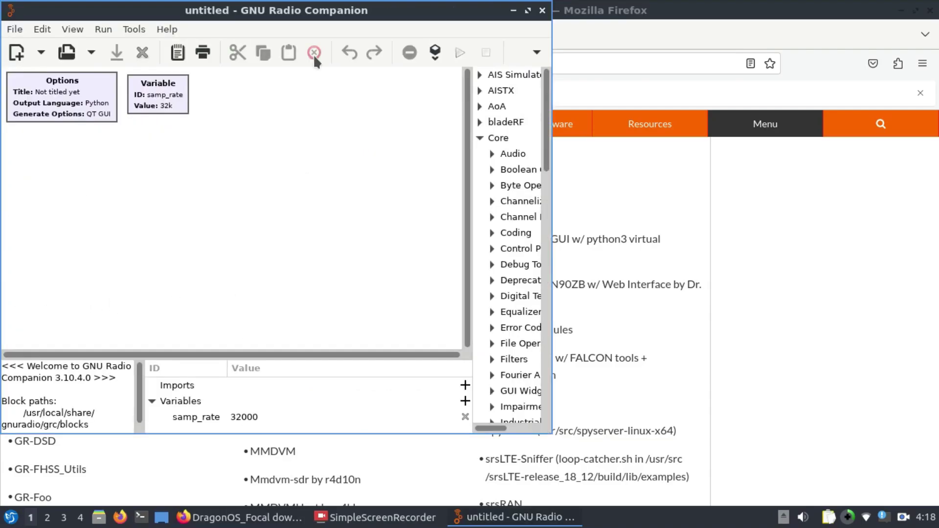
left_click(514, 10)
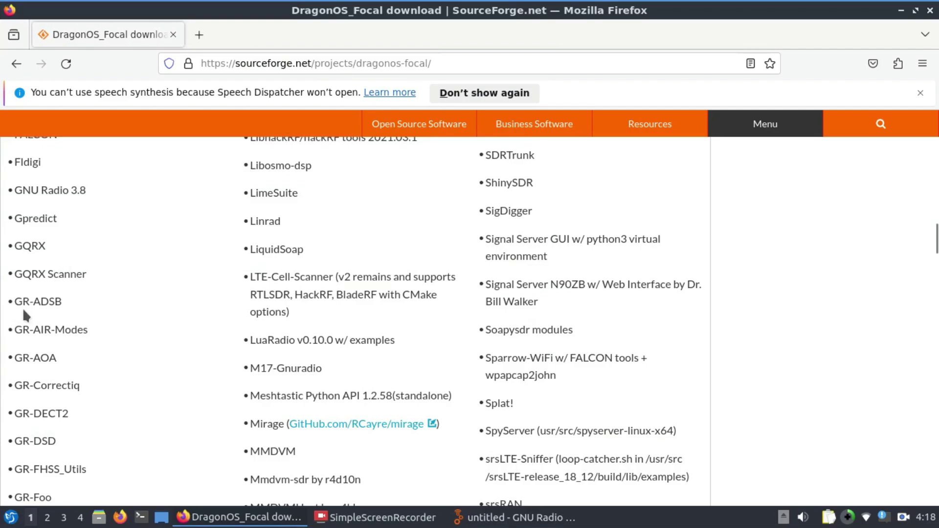
scroll(81, 342, "down", 2)
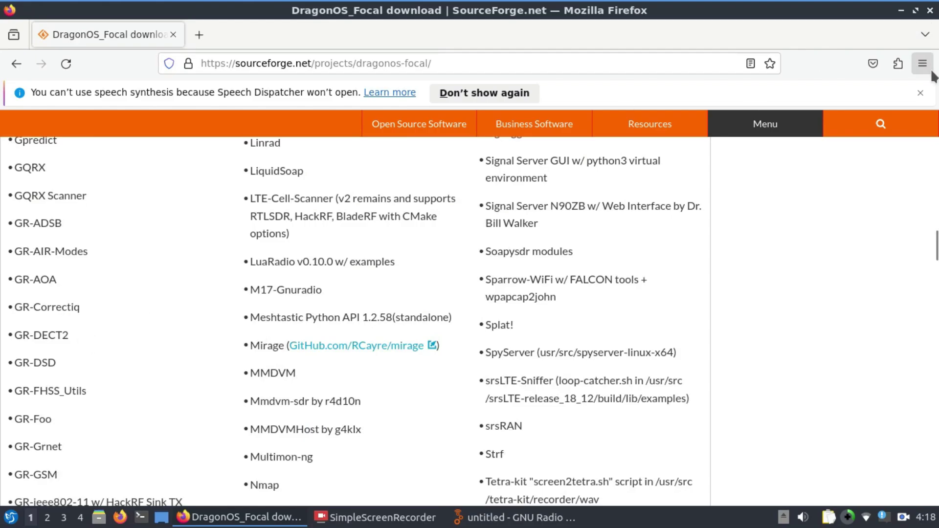
left_click(920, 93)
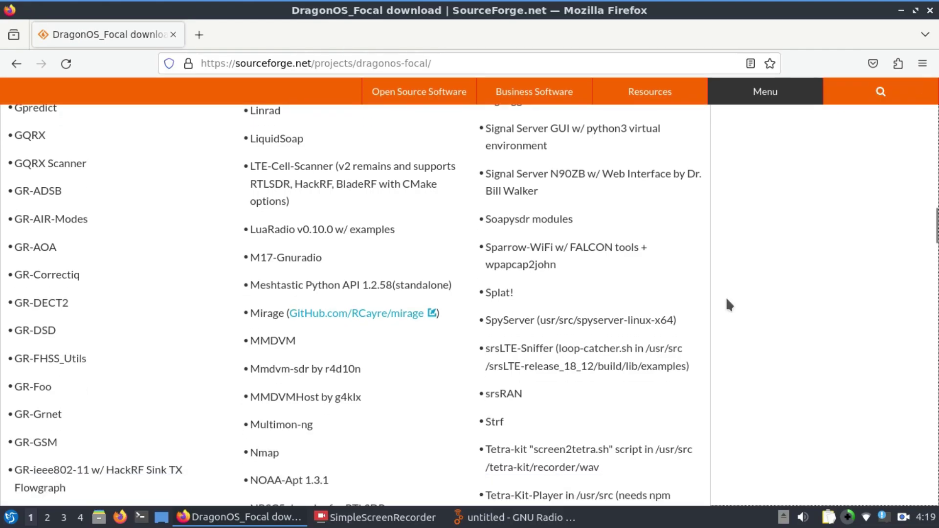
Bring GNU Radio Companion forward, enlarge its window to nearly the full screen, and widen the block library
left_click(514, 517)
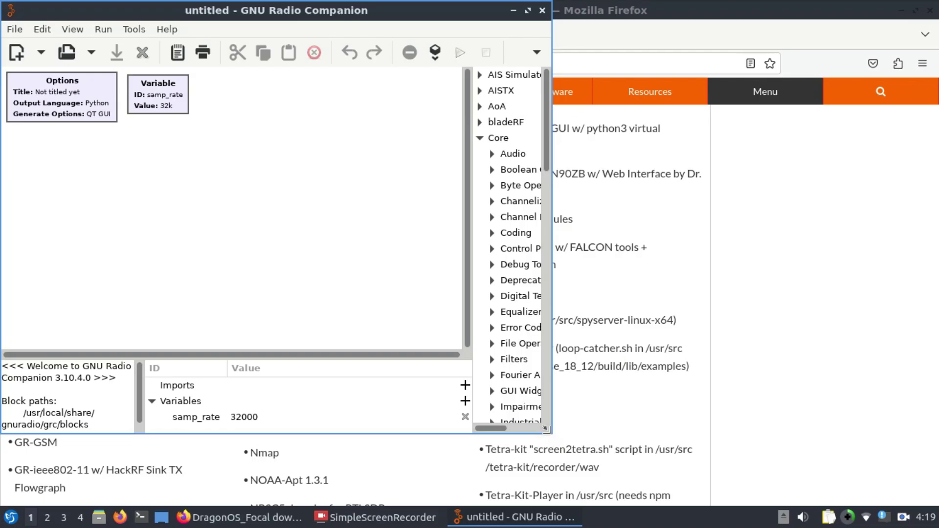
left_click_drag(550, 432, 908, 505)
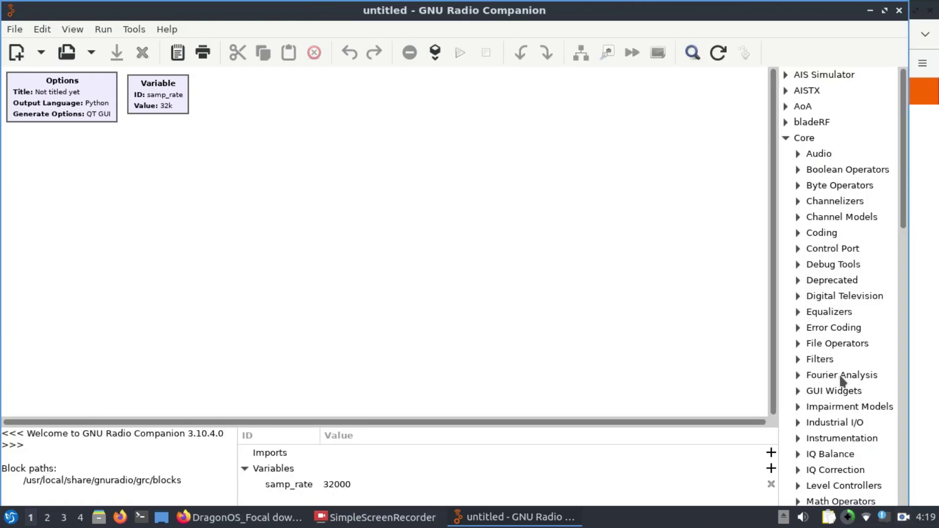
left_click_drag(778, 287, 622, 262)
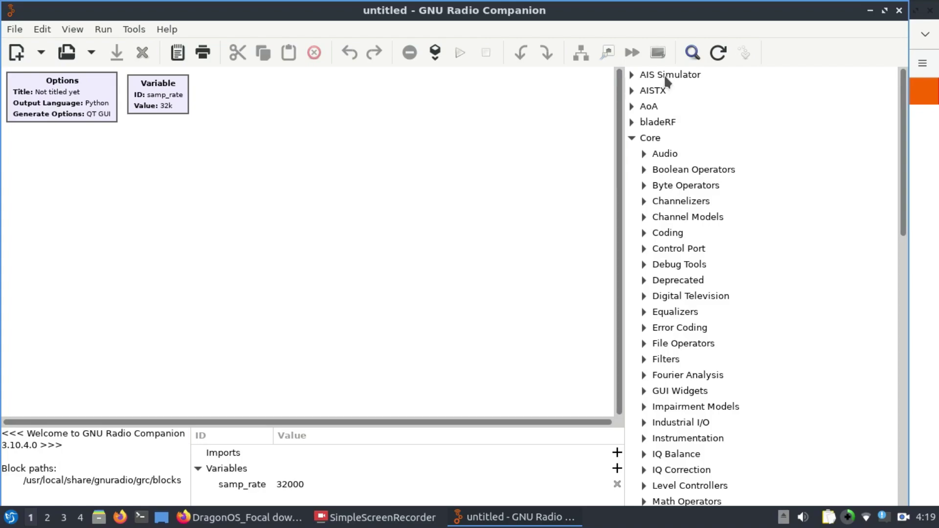
Examine the block library's module categories with Core collapsed, and with Core expanded to show its subcategories
left_click(632, 139)
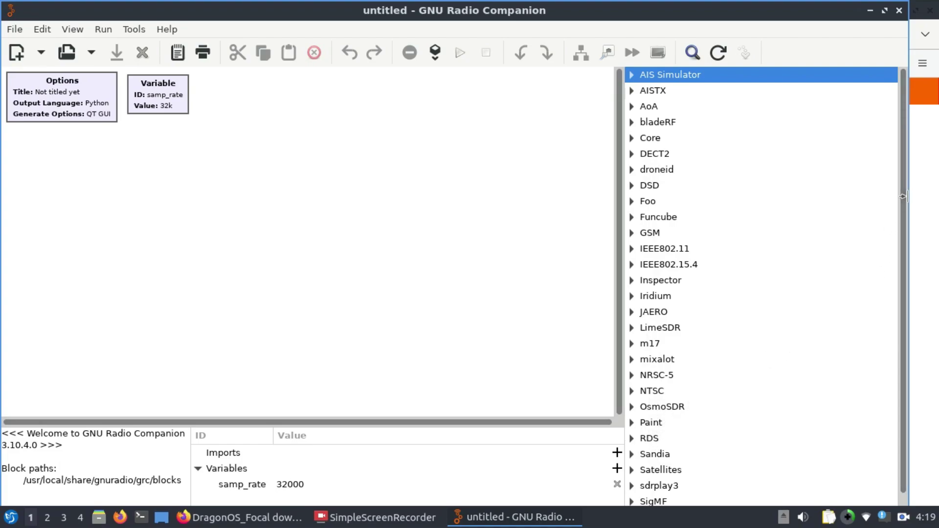
scroll(906, 245, "down", 1)
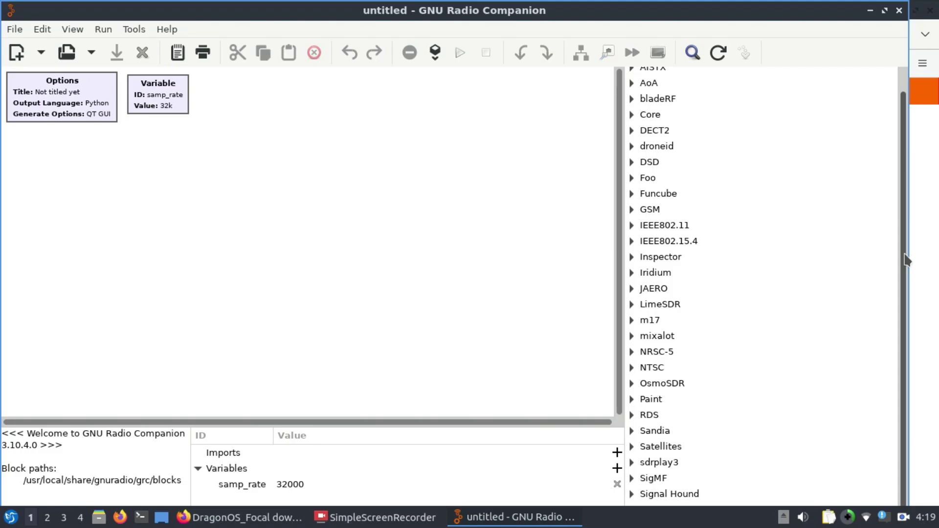
left_click(869, 12)
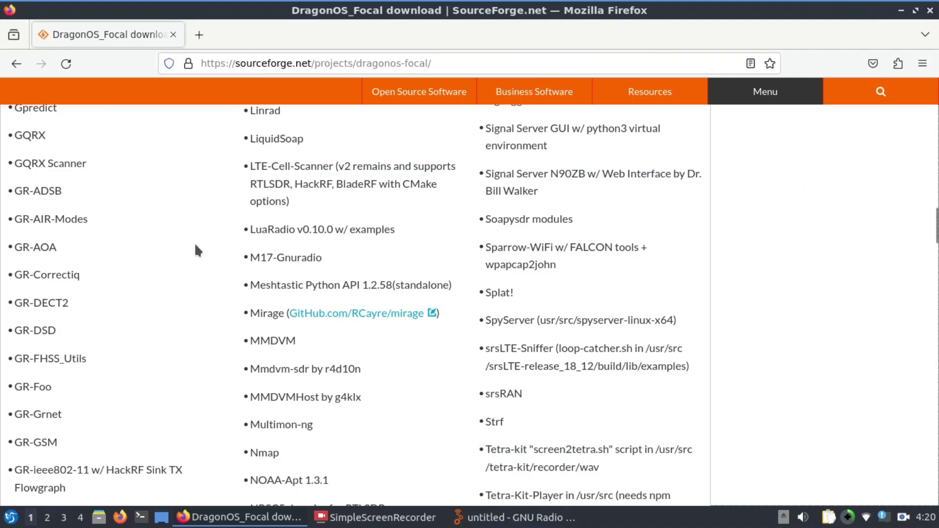
left_click(514, 517)
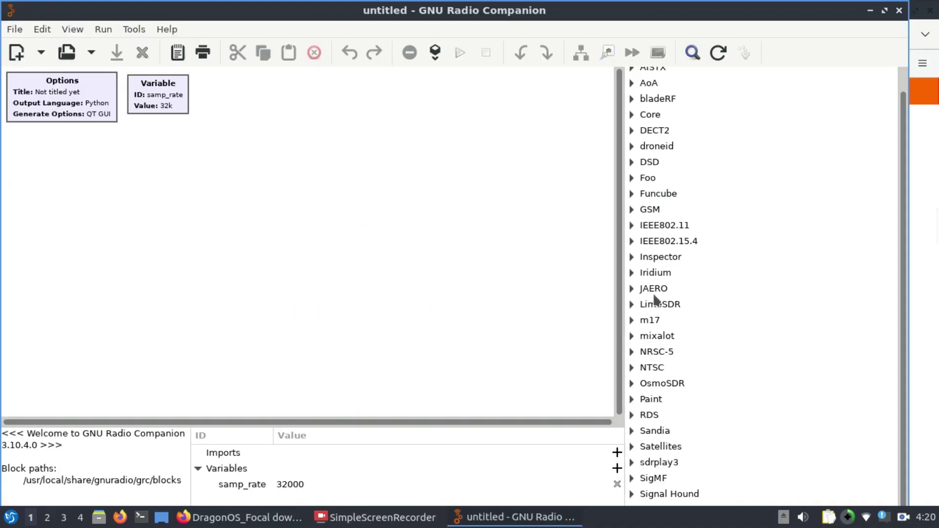
left_click(633, 114)
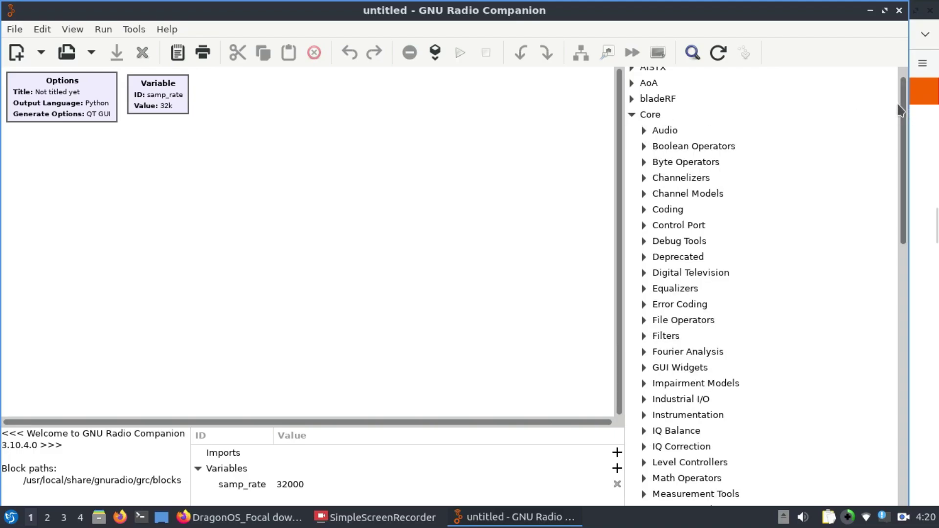
left_click_drag(905, 110, 748, 277)
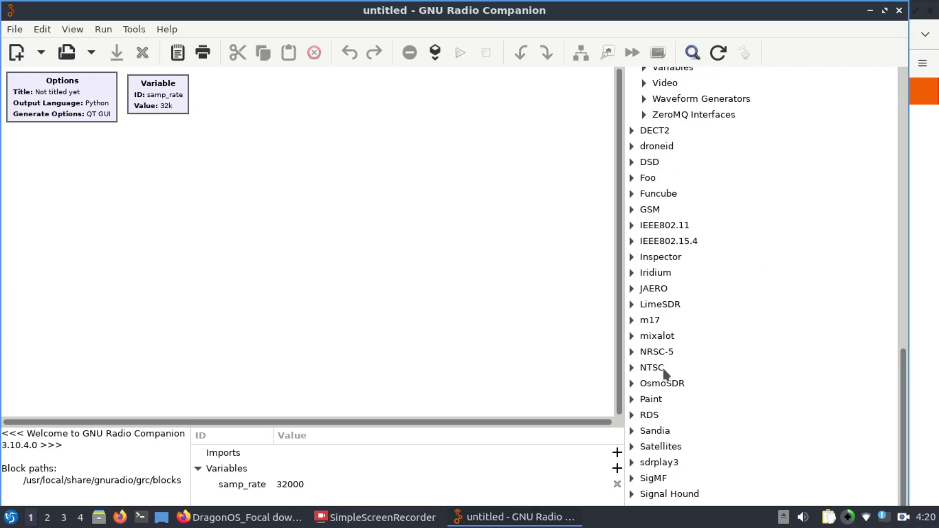
left_click_drag(898, 388, 892, 78)
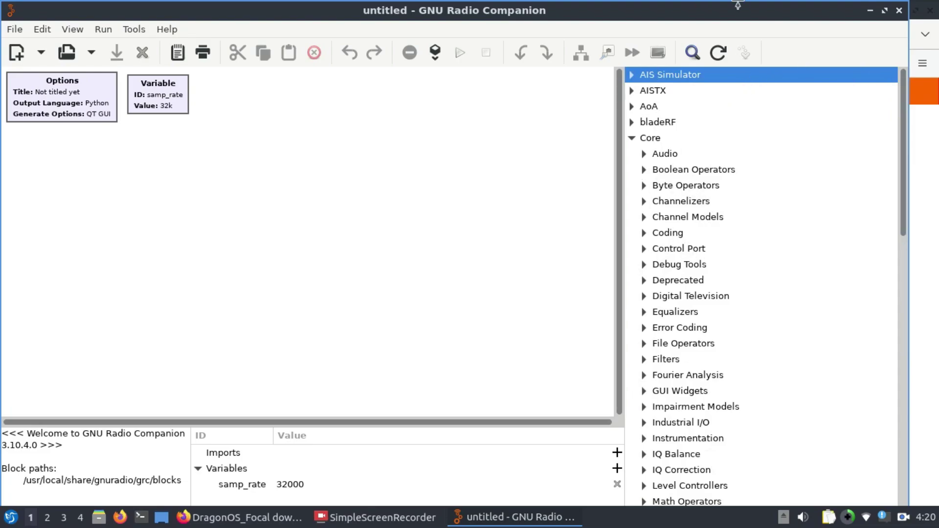
Switch to Firefox, search the web for "github gr radar" in a new tab, and open the kit-cel/gr-radar repository
left_click(871, 9)
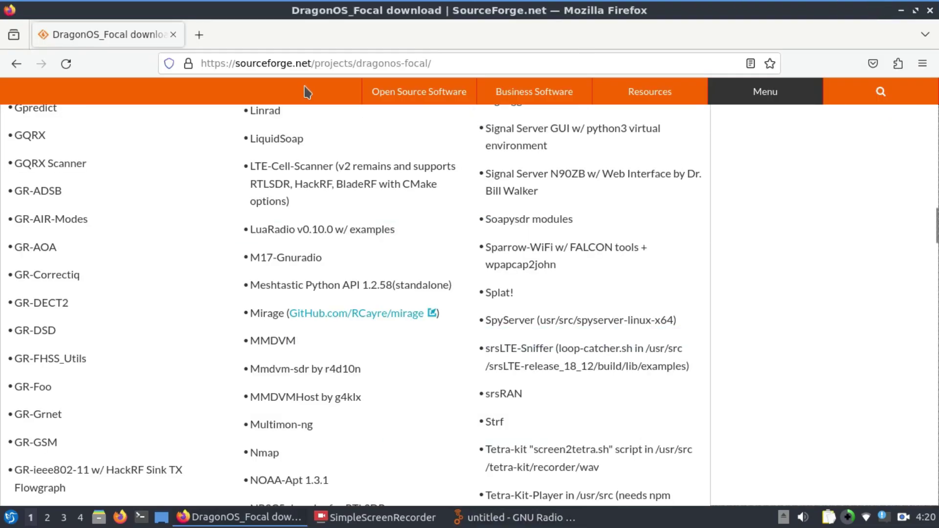
left_click(197, 33)
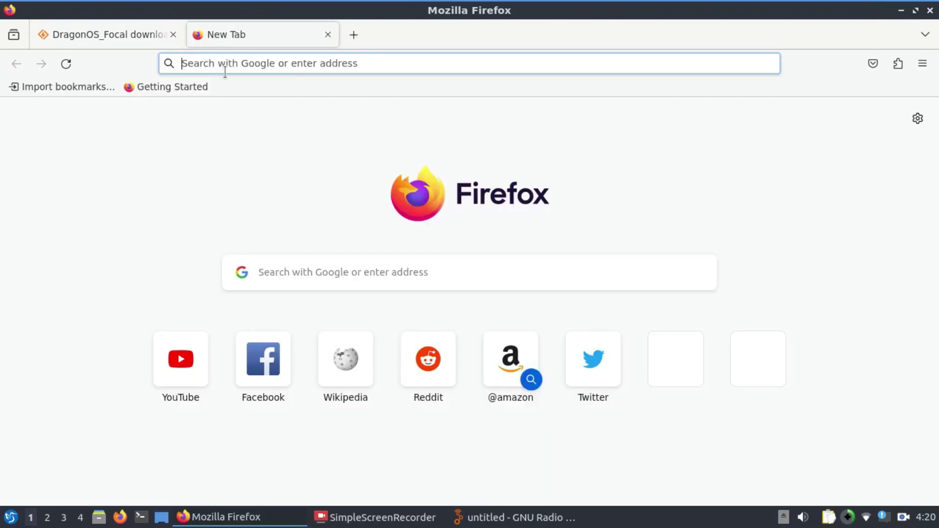
type("github")
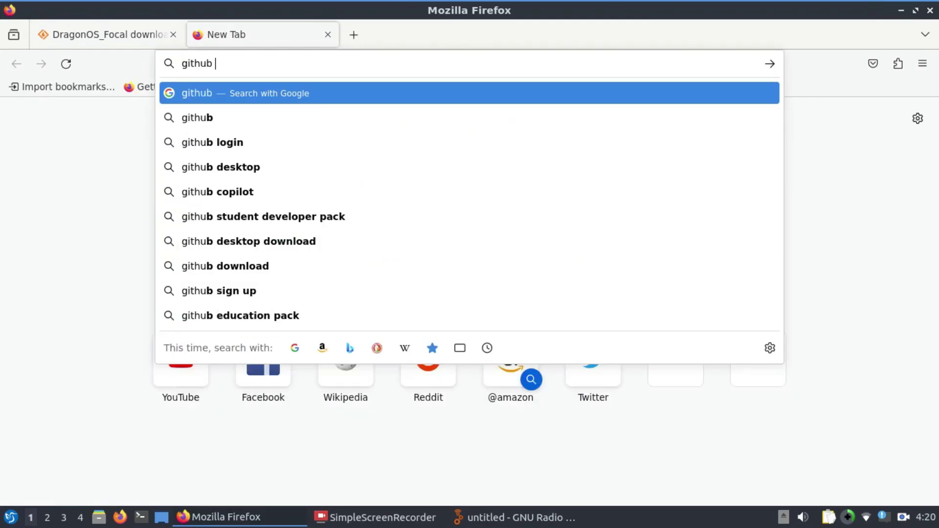
type(" gr radar")
key("Return")
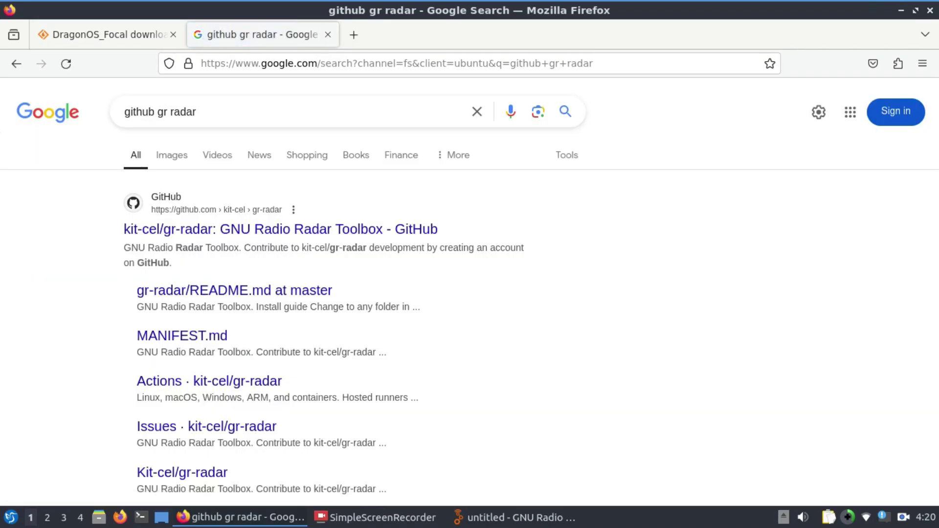
left_click(240, 230)
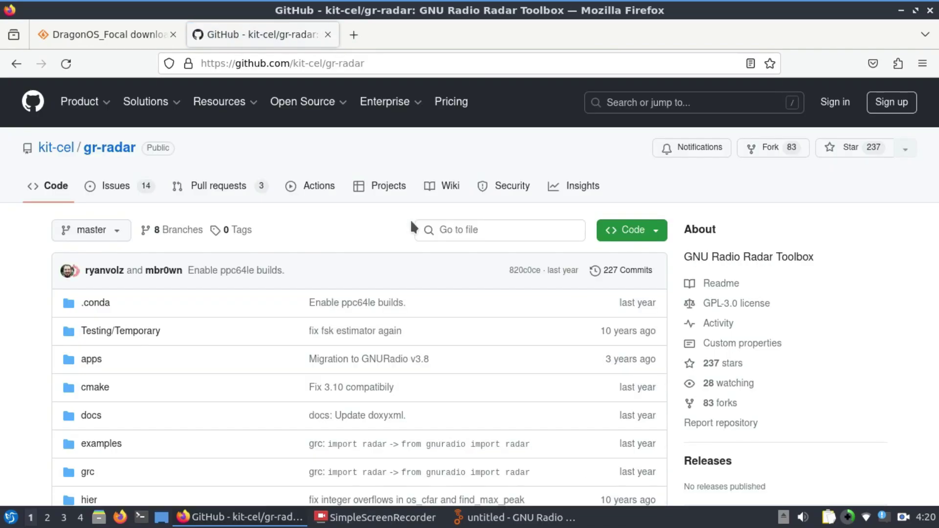
Copy the gr-radar repository's HTTPS clone URL and read the README's build and install instructions
left_click(661, 236)
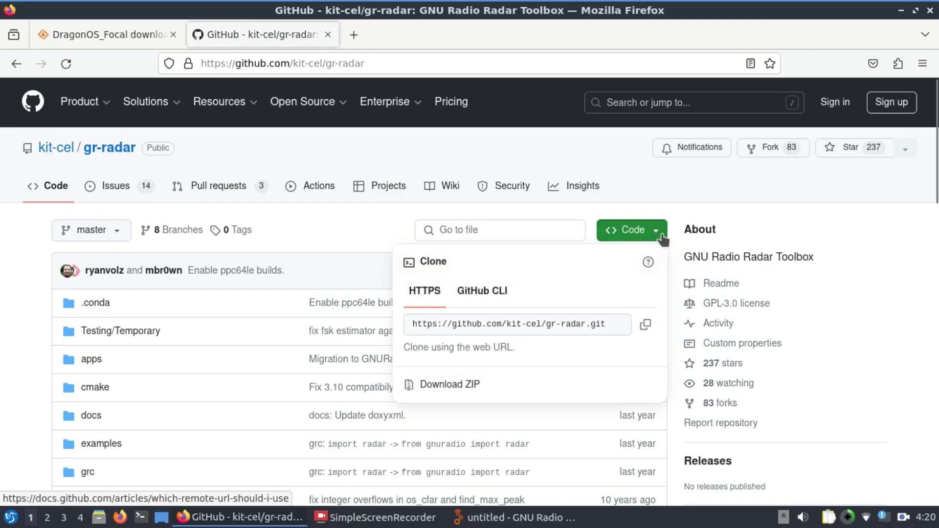
left_click(645, 324)
scroll(840, 240, "down", 8)
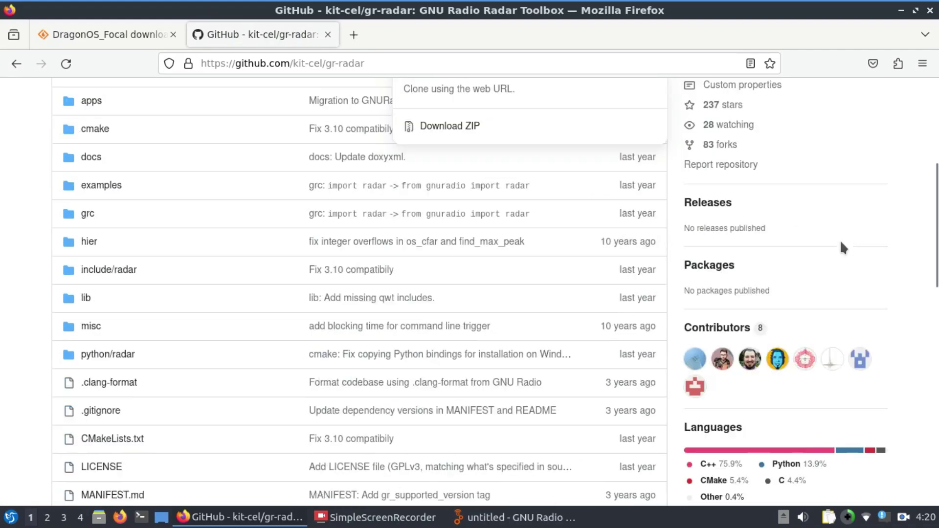
scroll(841, 241, "down", 10)
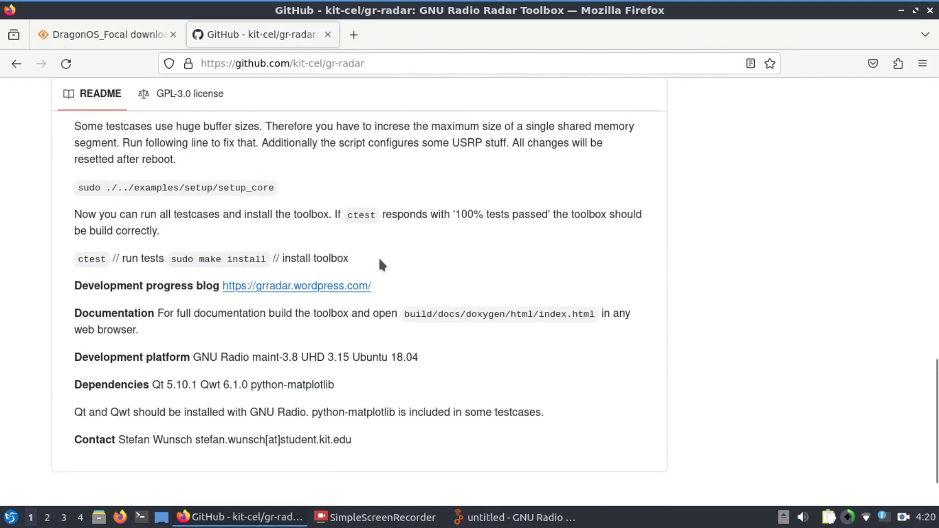
scroll(430, 277, "down", 2)
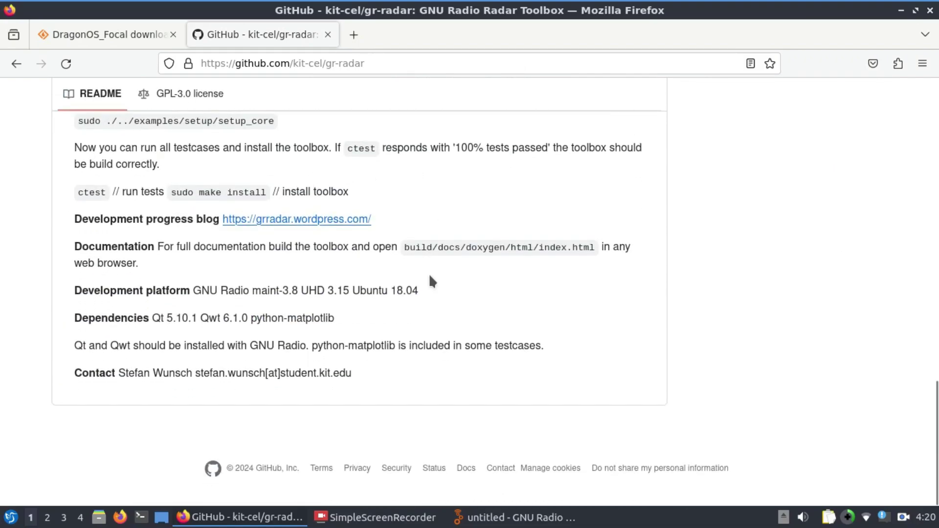
scroll(430, 277, "up", 8)
scroll(429, 274, "up", 3)
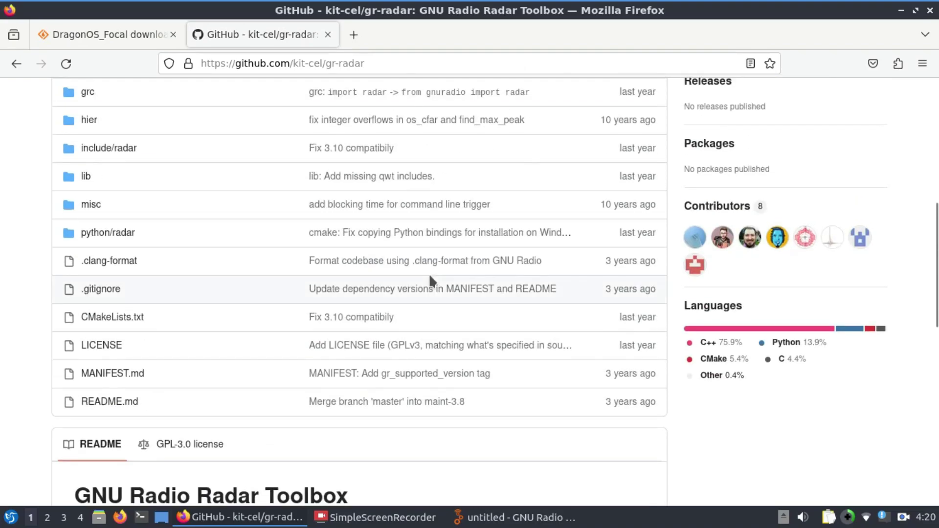
scroll(429, 274, "up", 9)
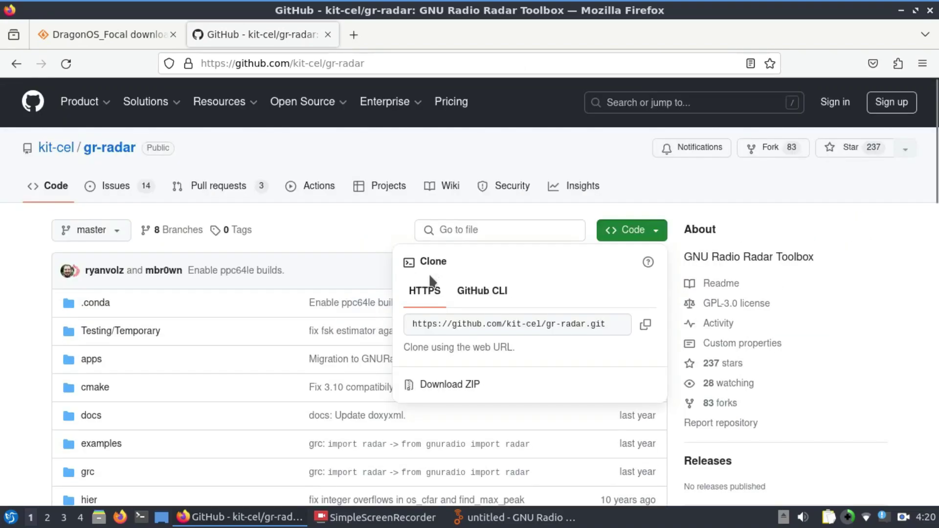
scroll(430, 280, "down", 10)
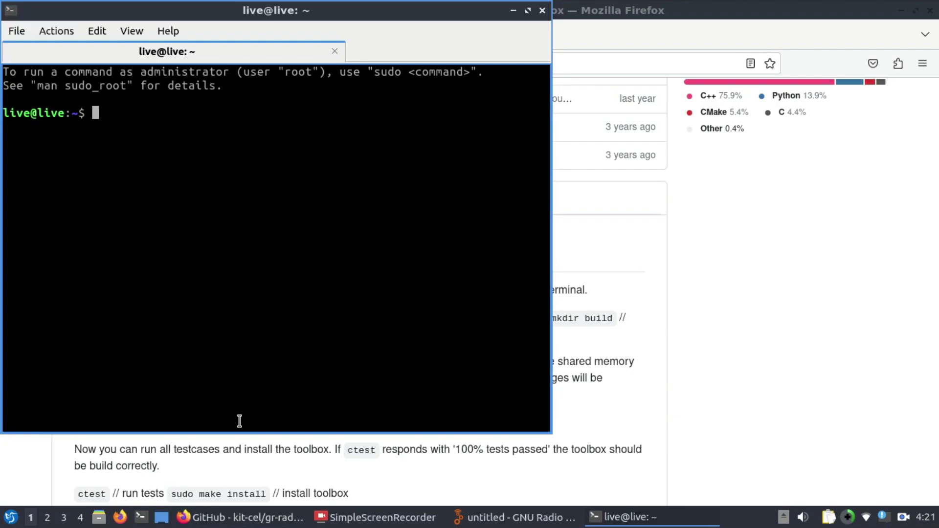
Change to the /usr/src directory in the terminal and list its contents
type("cd /usr/sr")
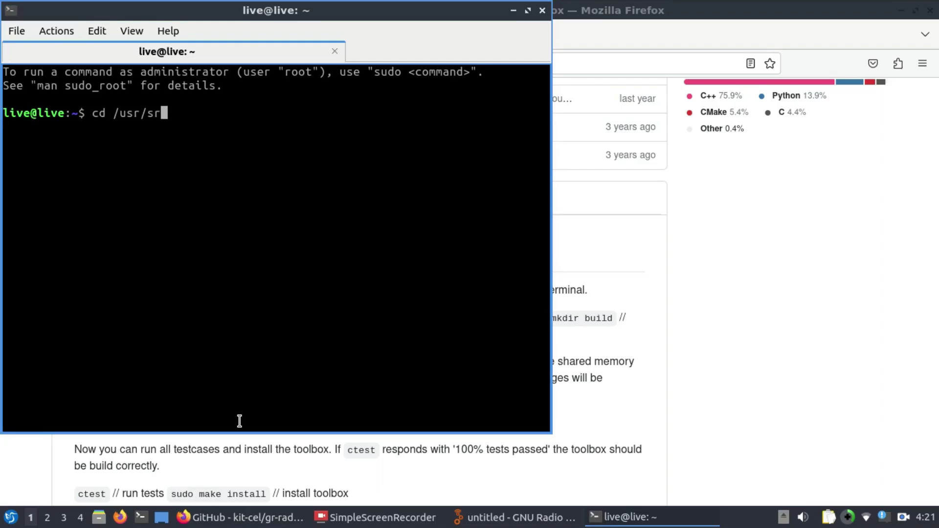
type("c")
key("Return")
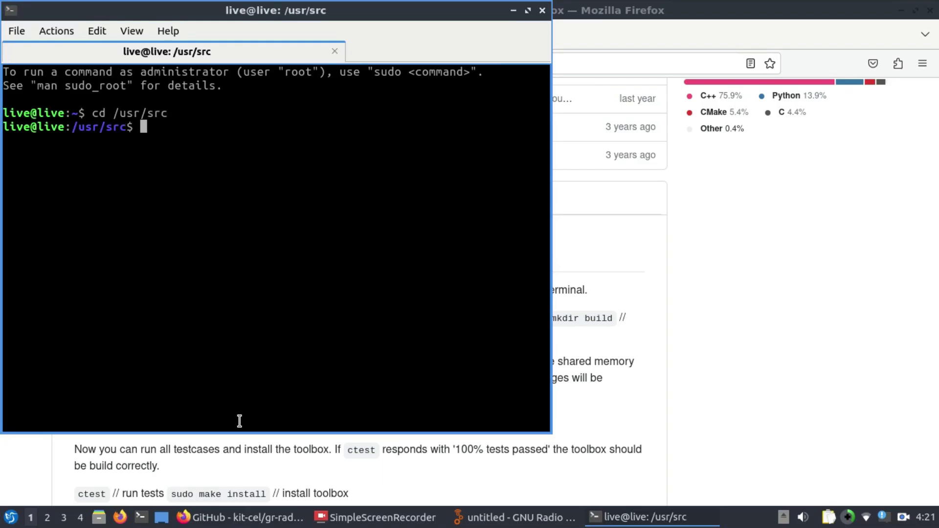
type("ls")
key("Return")
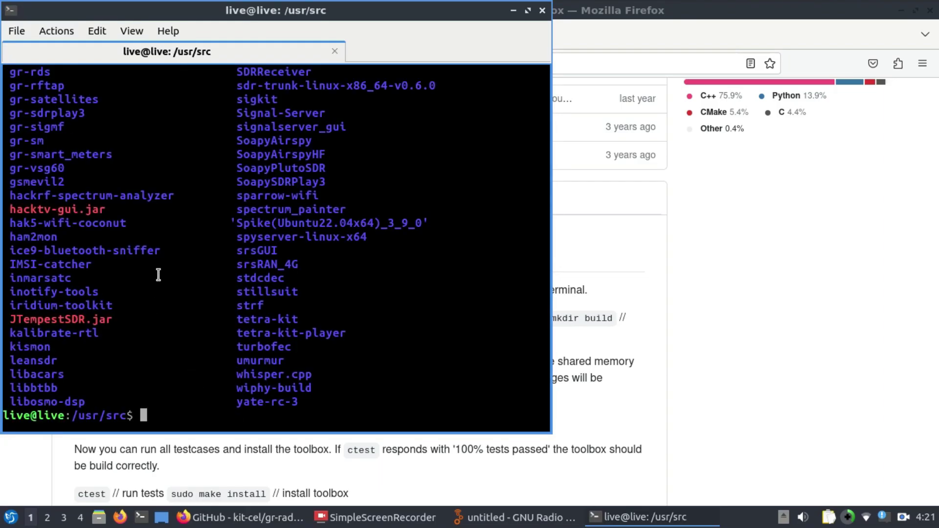
Look through the /usr/src listing for the gr- module source folders already present
scroll(158, 275, "up", 10)
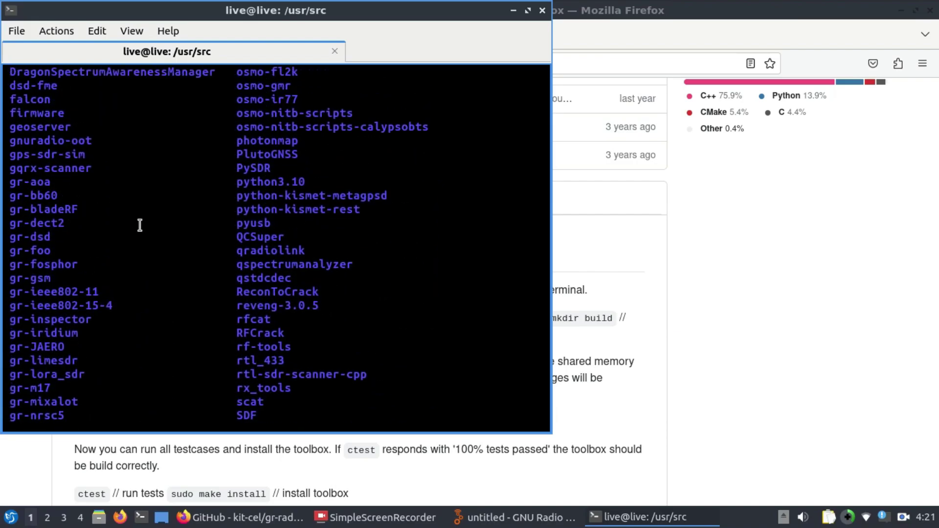
scroll(140, 226, "up", 2)
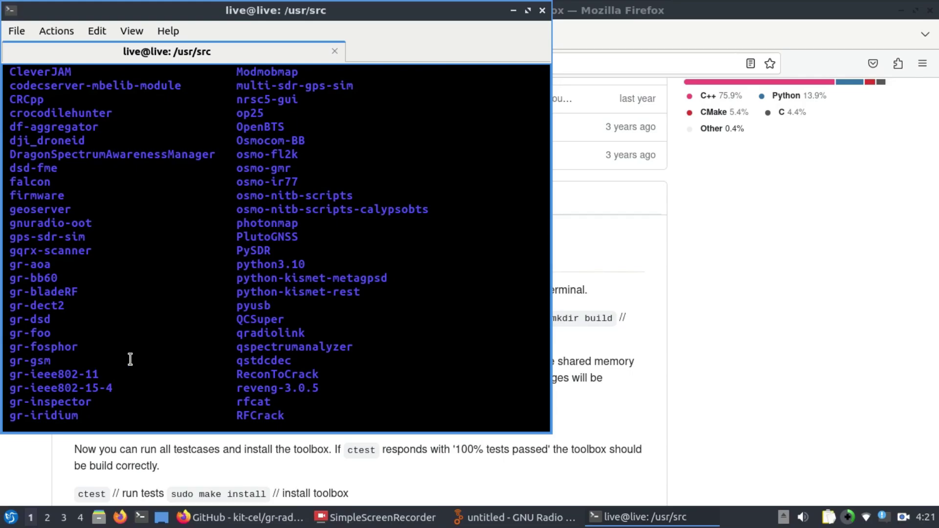
scroll(131, 360, "up", 6)
scroll(130, 360, "down", 4)
scroll(130, 360, "down", 4)
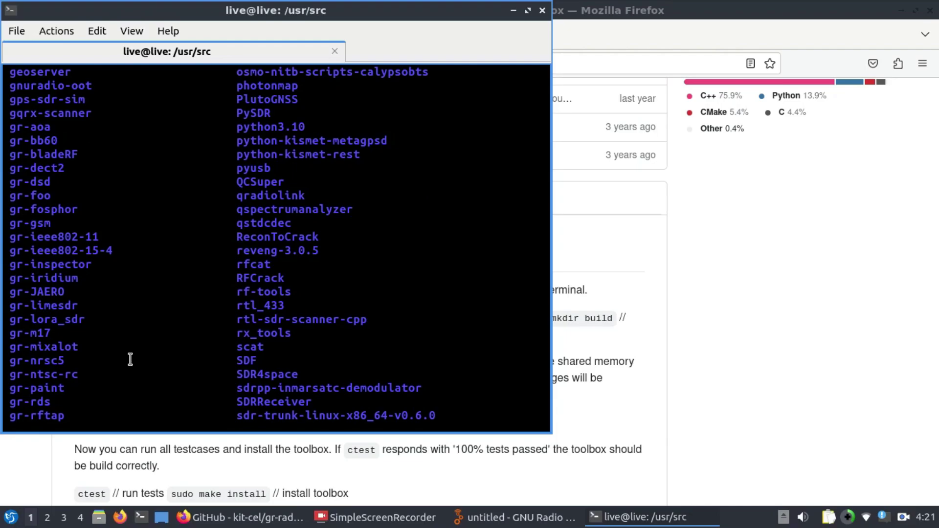
scroll(131, 360, "up", 10)
scroll(130, 359, "down", 15)
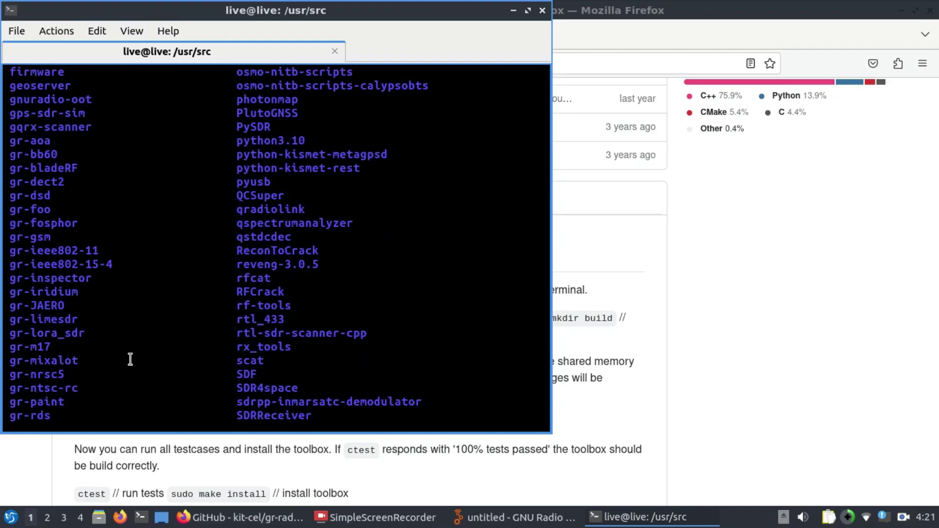
scroll(130, 360, "down", 2)
Return to the home directory and list its contents
type("cd")
key("Return")
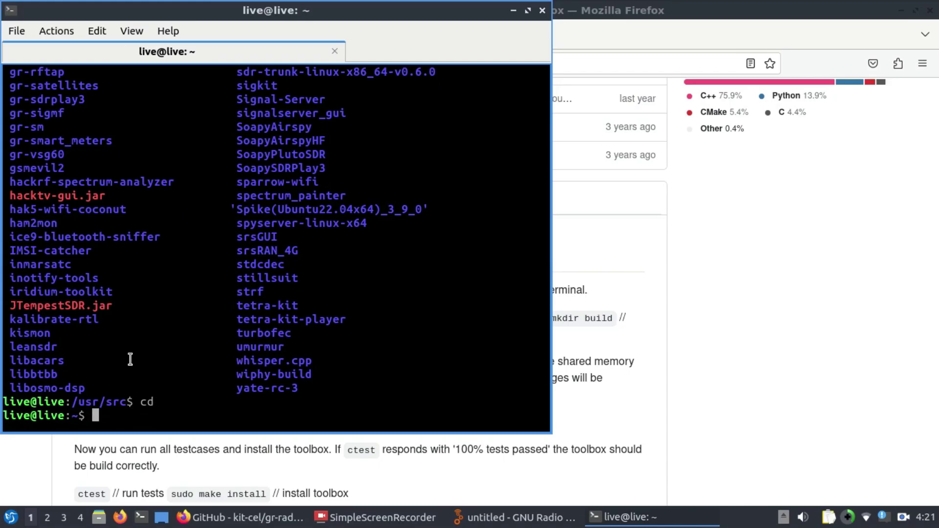
type("ls")
key("Return")
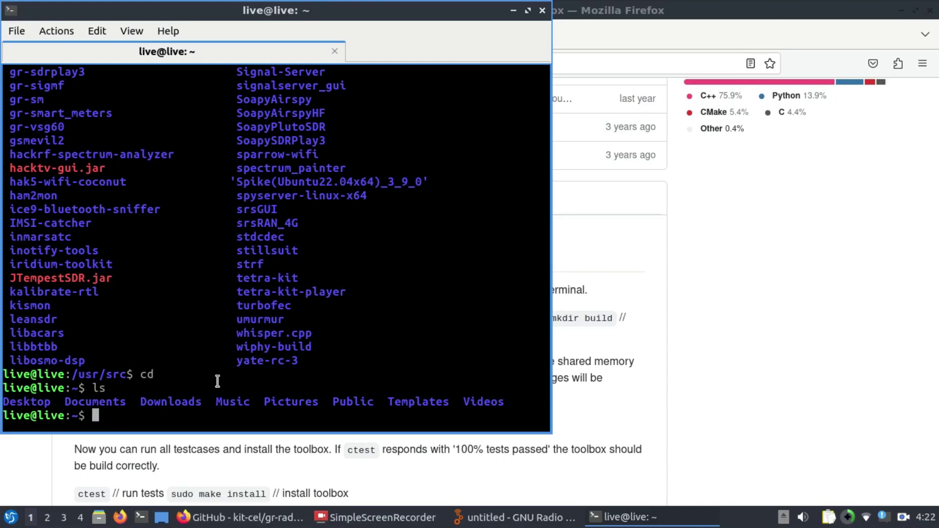
Switch to Firefox, copy the gr-radar repository's HTTPS clone URL again, and return to the terminal
left_click(788, 294)
scroll(789, 293, "up", 15)
left_click(656, 232)
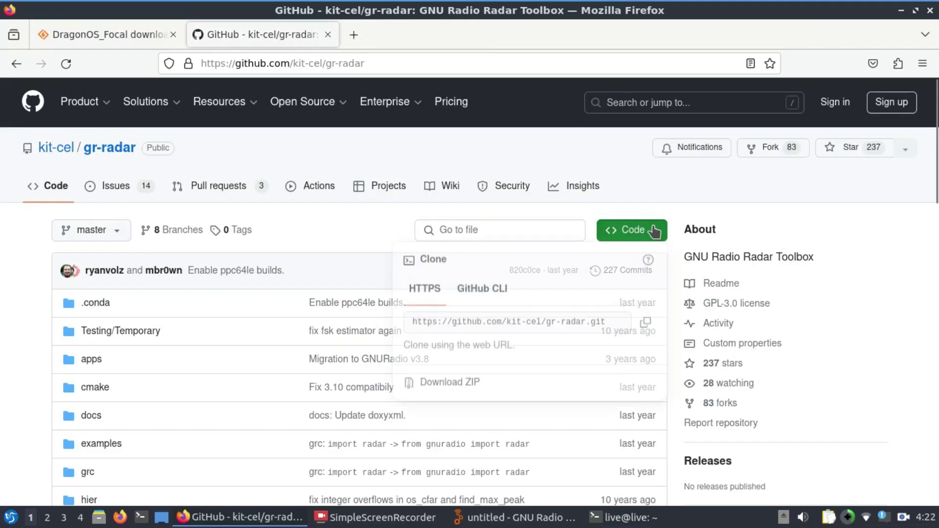
left_click(646, 324)
left_click(635, 517)
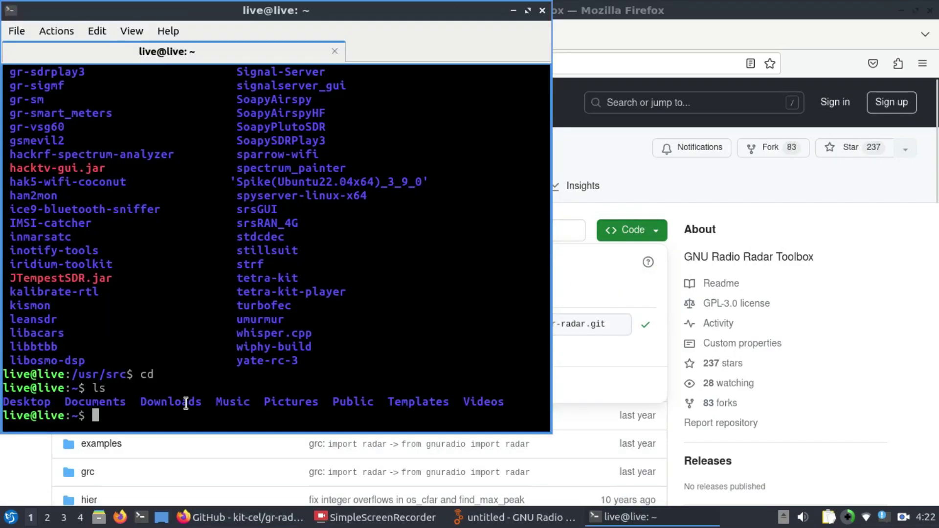
right_click(134, 429)
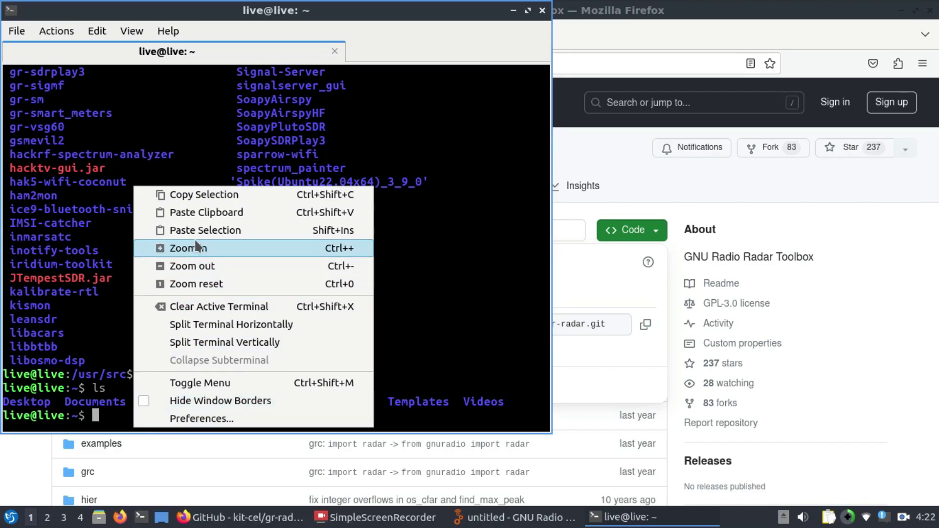
left_click(200, 214)
key("Left")
key("Left")
key("Left")
key("Left")
key("Left")
key("Left")
key("Left")
key("Left")
key("Left")
key("Left")
key("Left")
key("Left")
key("Left")
key("Left")
key("Left")
key("Left")
key("Left")
key("Left")
key("Left")
key("Left")
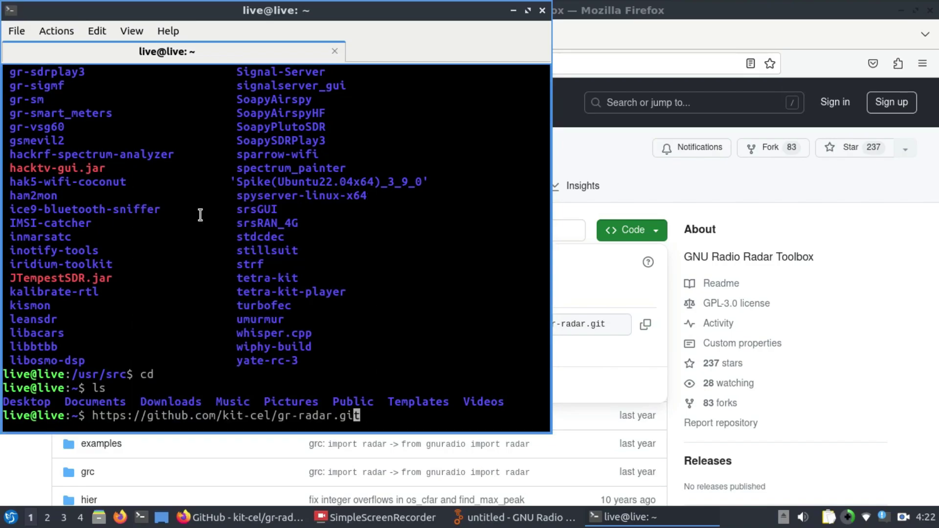
key("Left")
key("Left")
key("Left")
type("git")
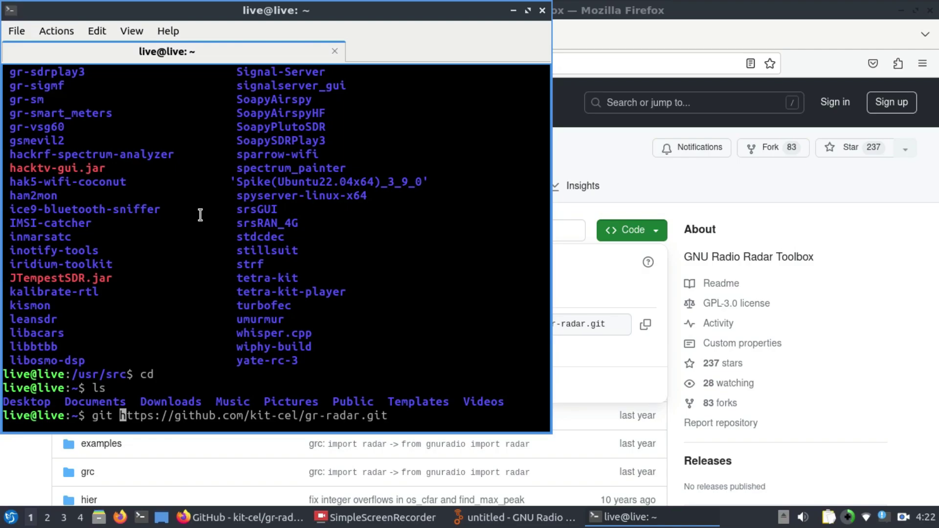
type("clone")
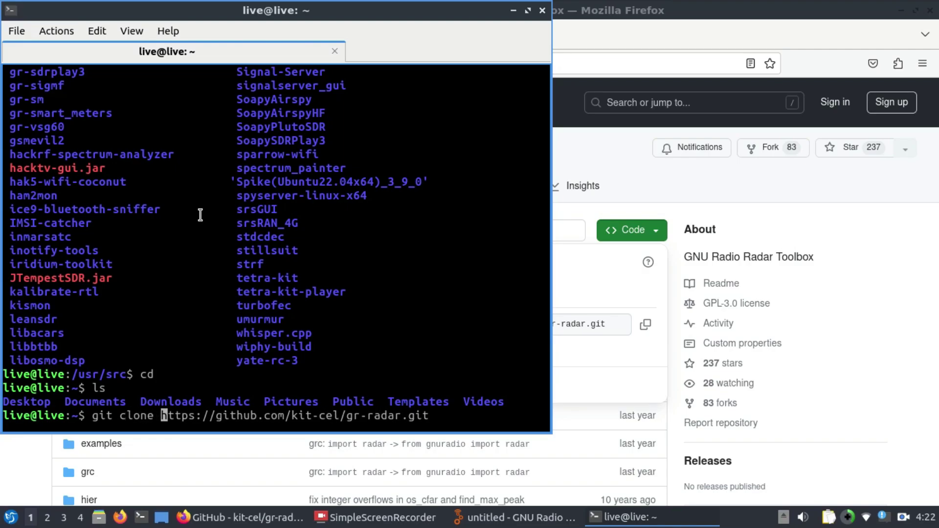
key("Return")
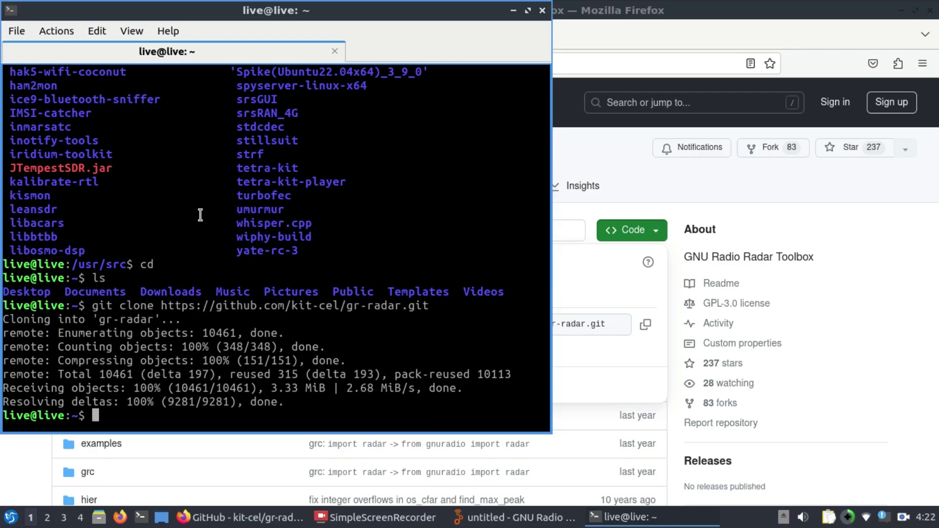
Check the home directory for the cloned folder, enter gr-radar, and list its contents
type("ls")
key("Return")
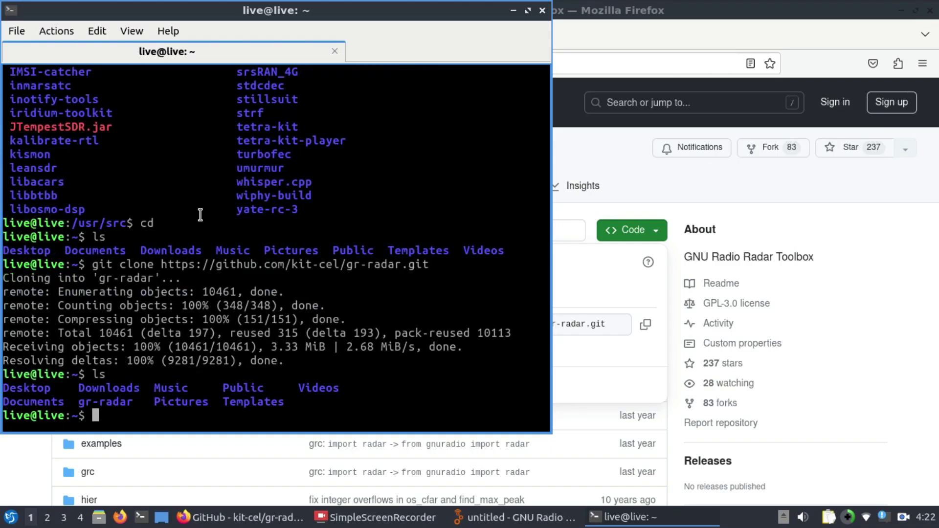
type("cd gr")
key("Tab")
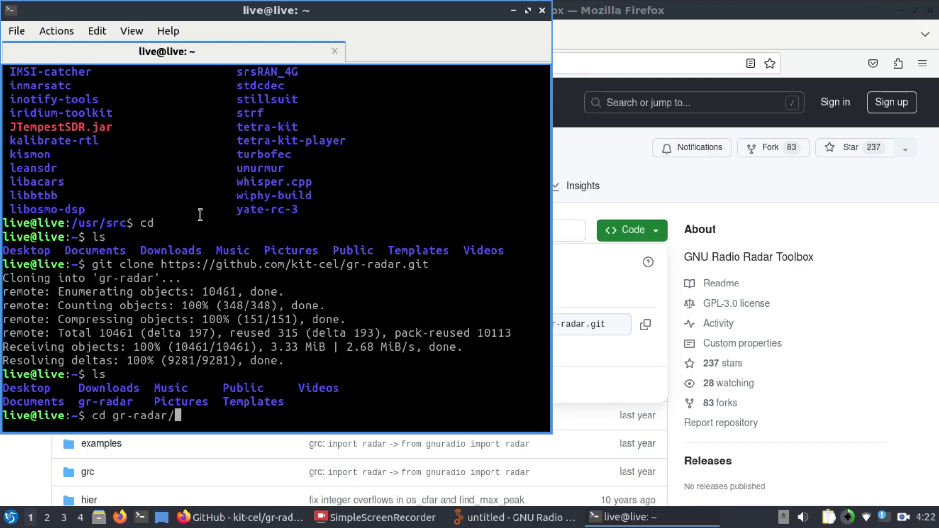
key("Return")
type("ls")
key("Return")
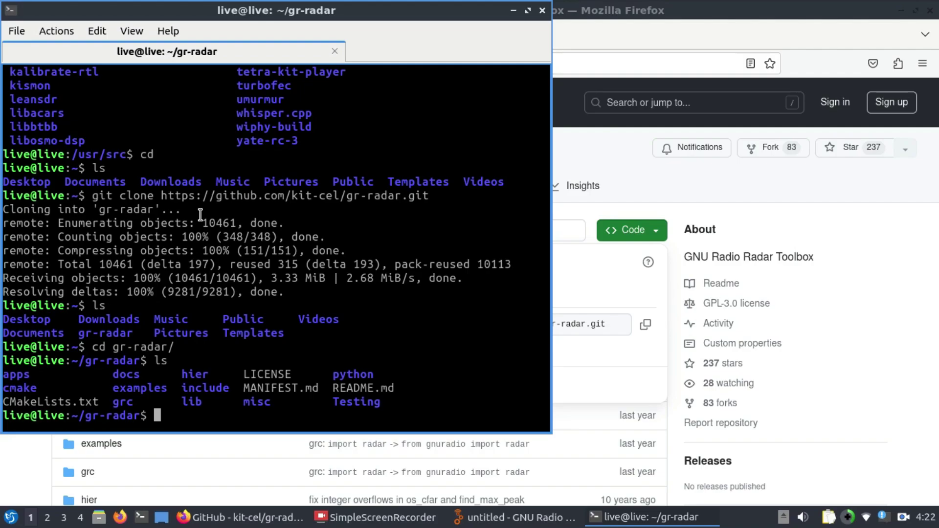
Create a build directory inside gr-radar, check it in the listing, and change into it
type("mkdir build")
key("Return")
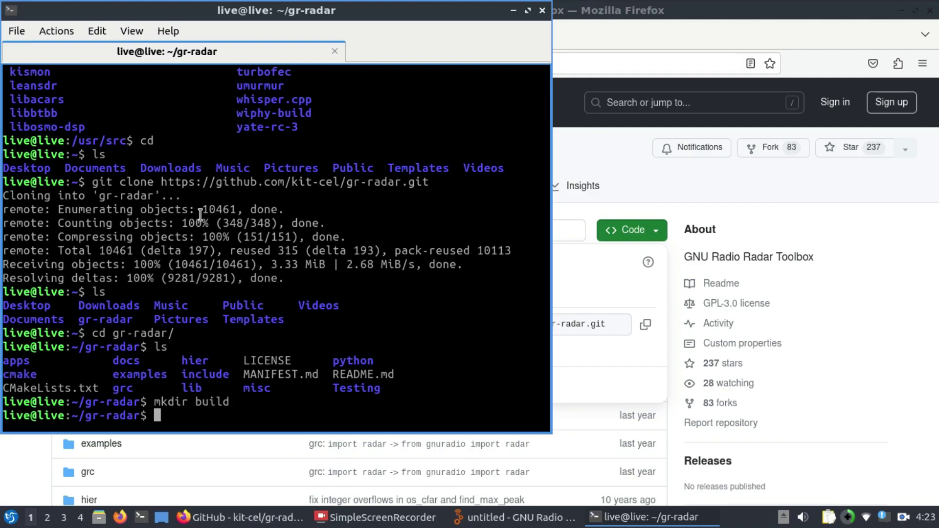
type("ls")
key("Return")
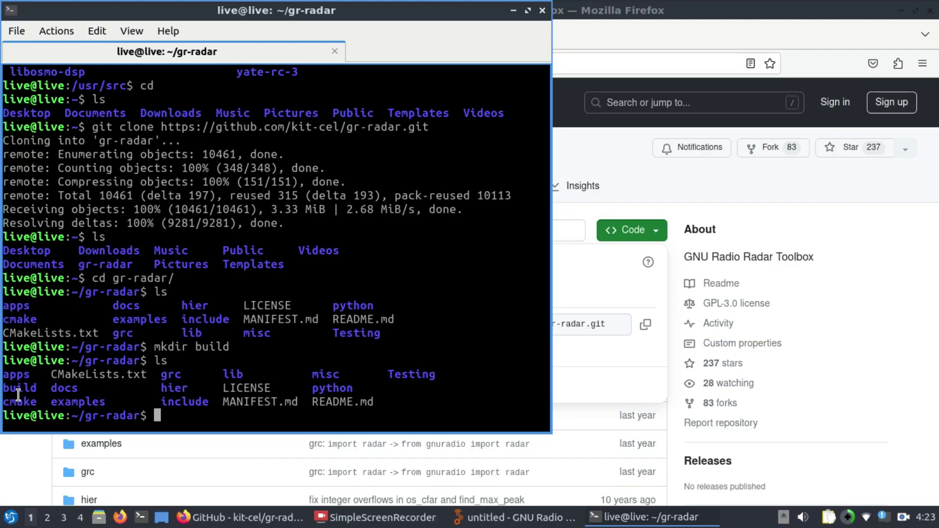
type("cd build")
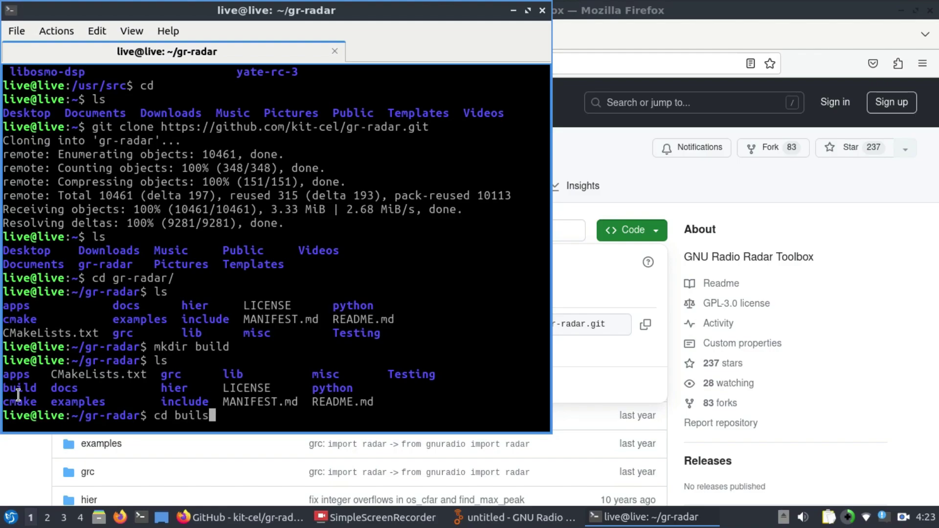
key("Return")
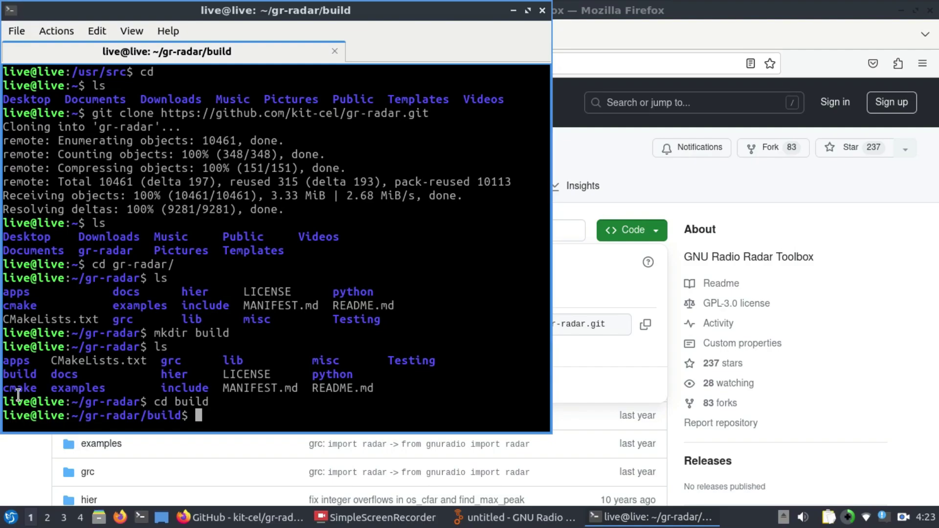
Configure the project from the build directory with cmake ../ and start compiling it with make
type("cmake ../")
key("Return")
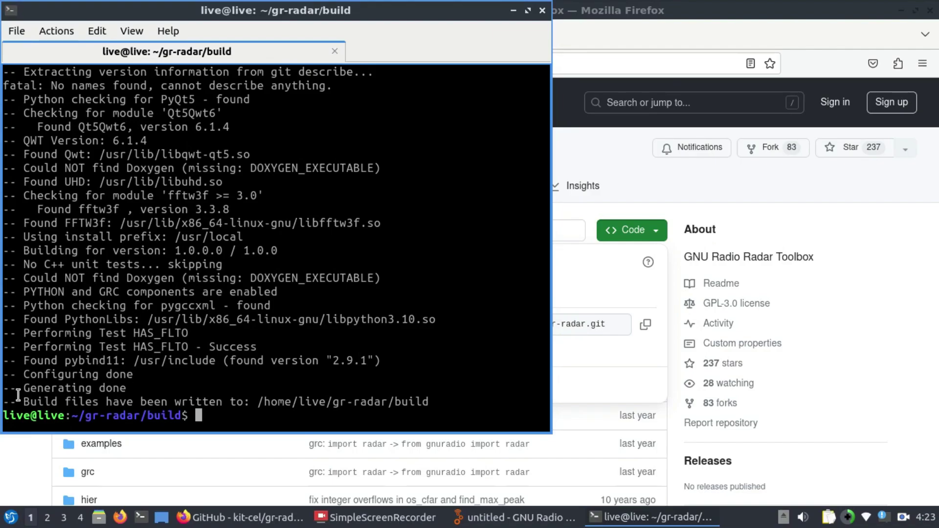
type("make")
key("Return")
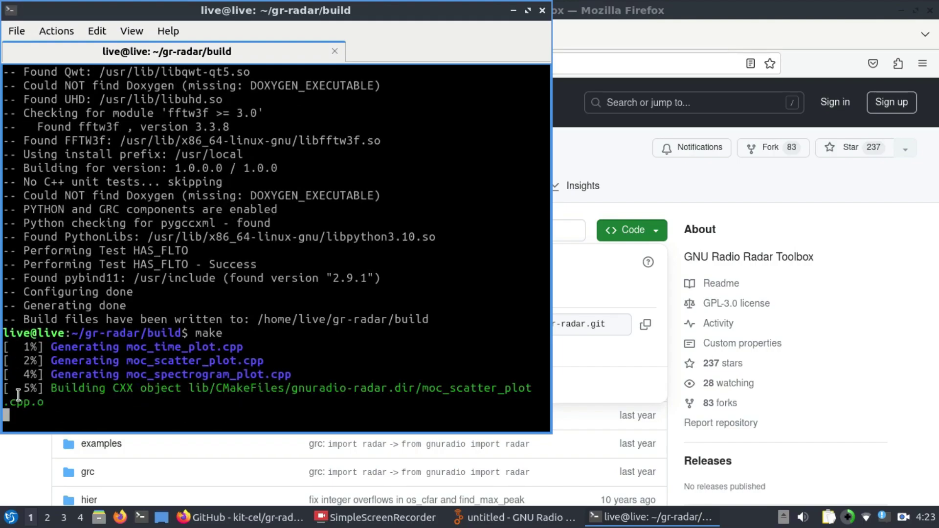
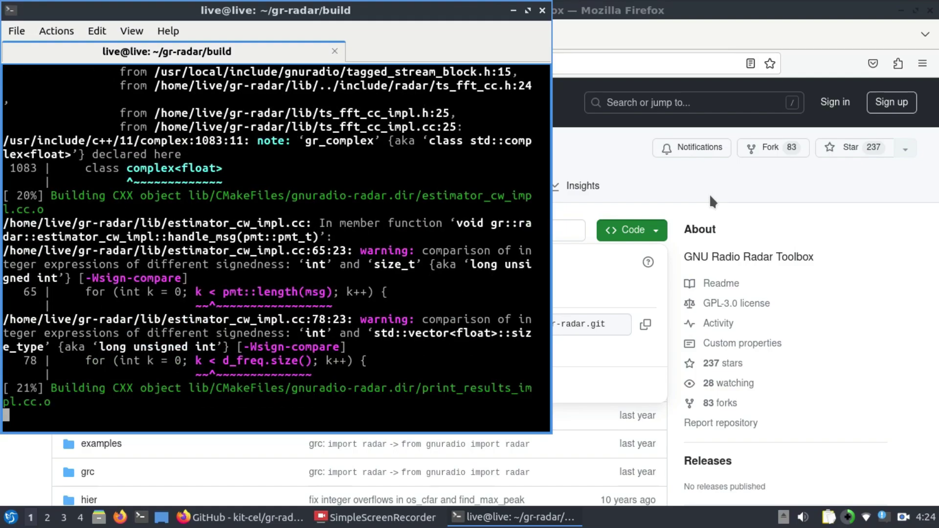
Switch to Firefox and examine the flowgraphs in the gr-radar repository's examples/simulation folder
left_click(709, 194)
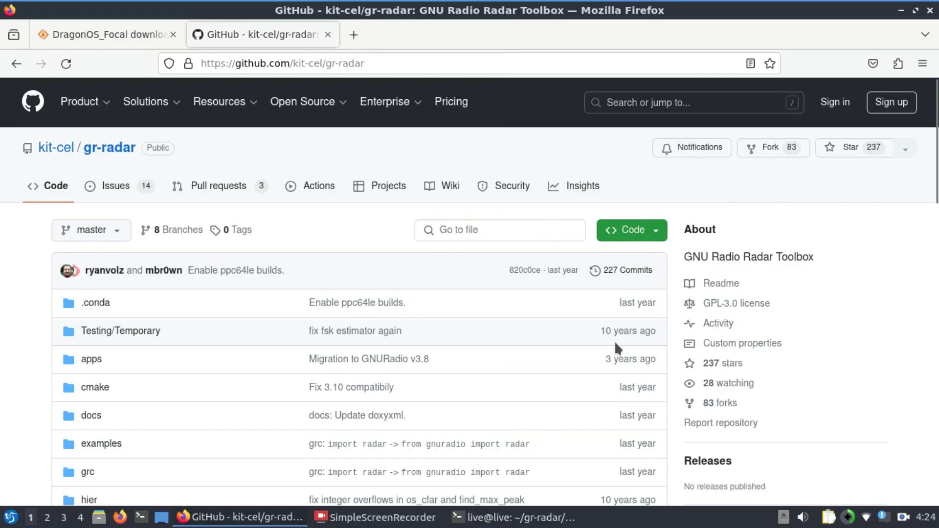
scroll(616, 345, "down", 5)
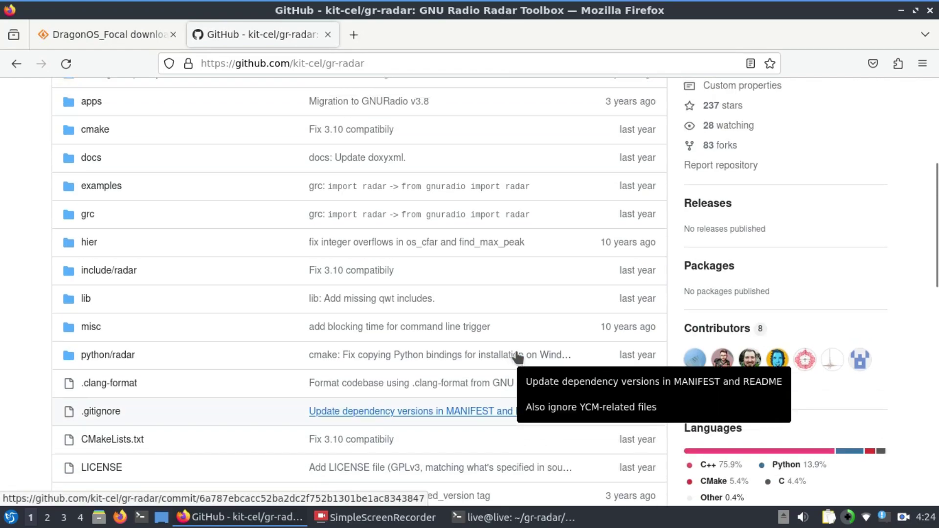
scroll(518, 358, "up", 3)
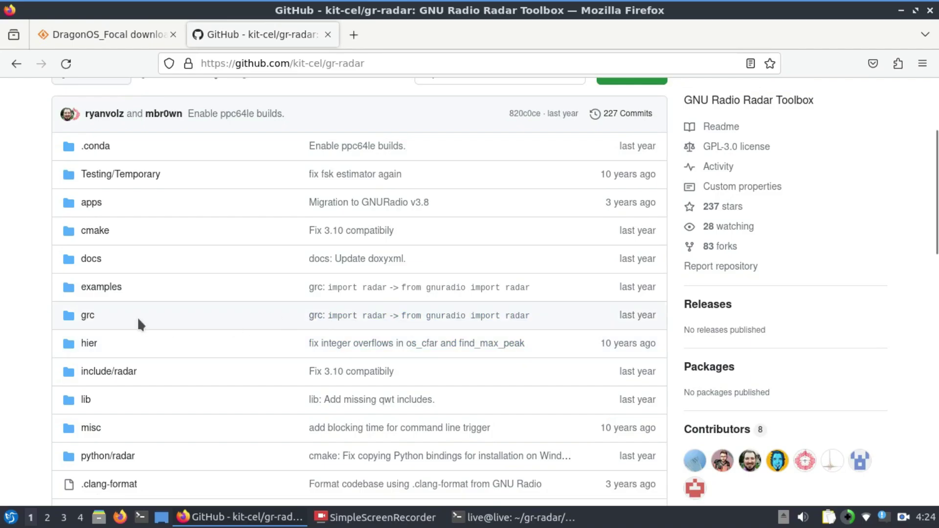
left_click(99, 282)
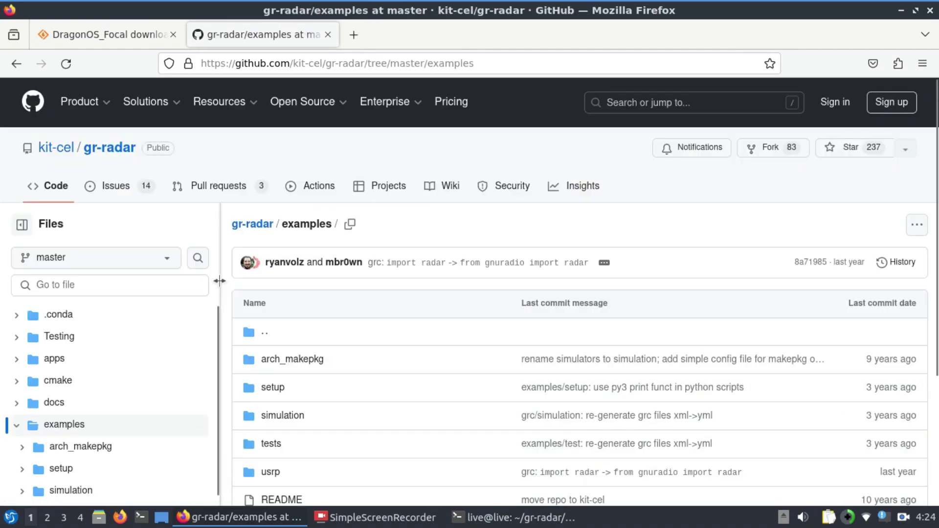
scroll(380, 352, "down", 3)
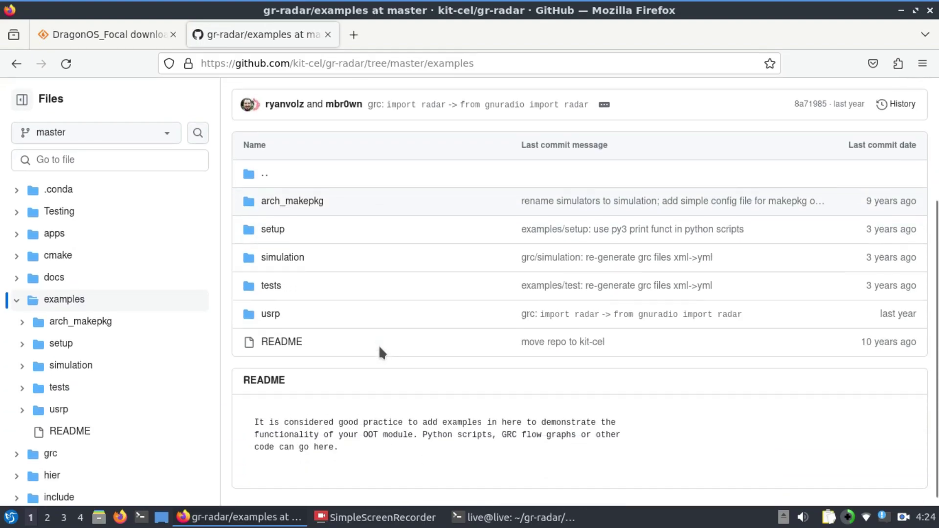
left_click(289, 249)
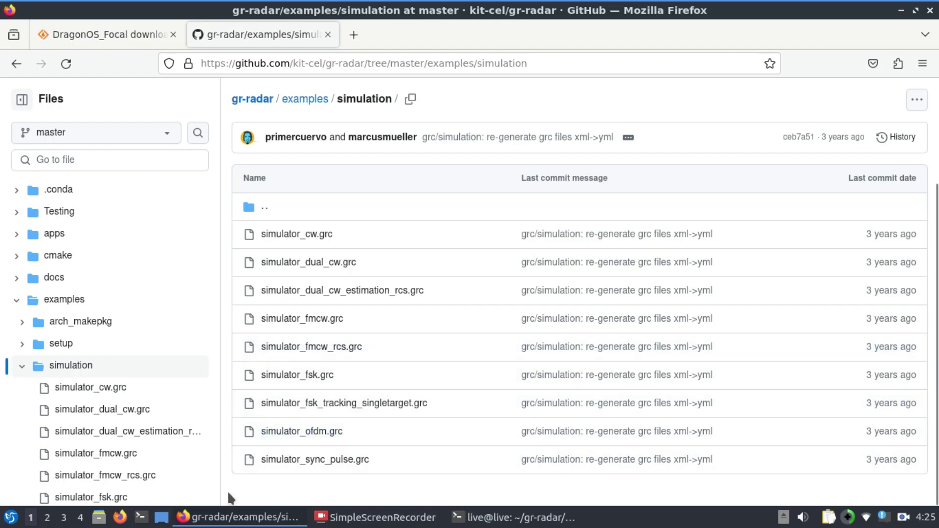
Check the build progress in the terminal, and view the included software list on Firefox's DragonOS_Focal SourceForge page
left_click(479, 520)
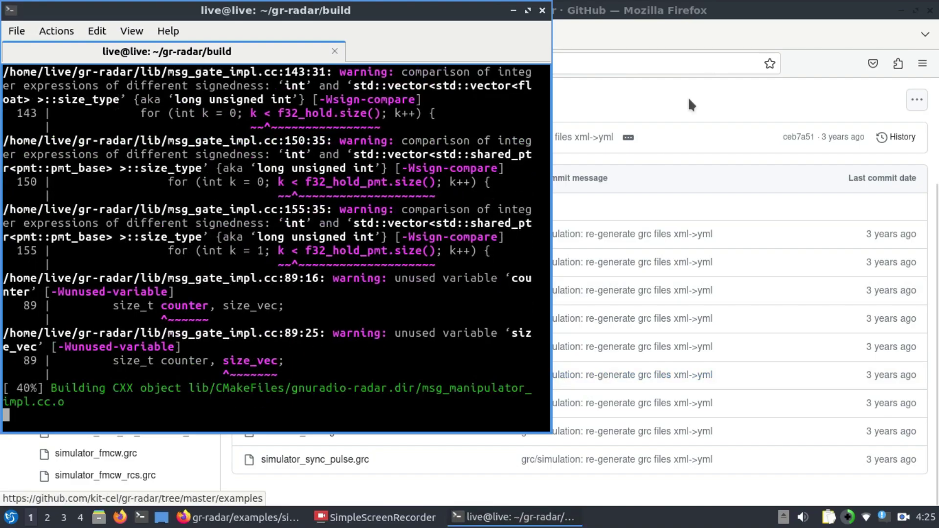
left_click(647, 14)
left_click(135, 36)
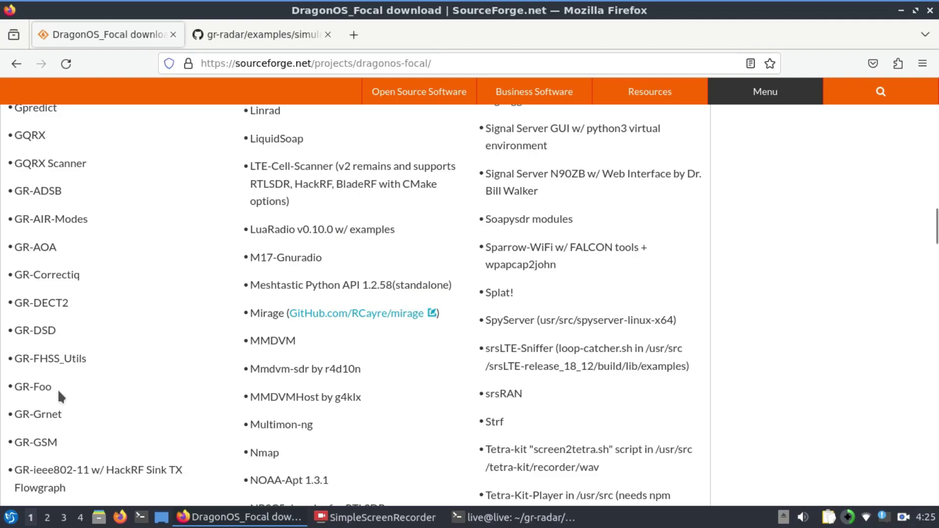
scroll(58, 389, "up", 5)
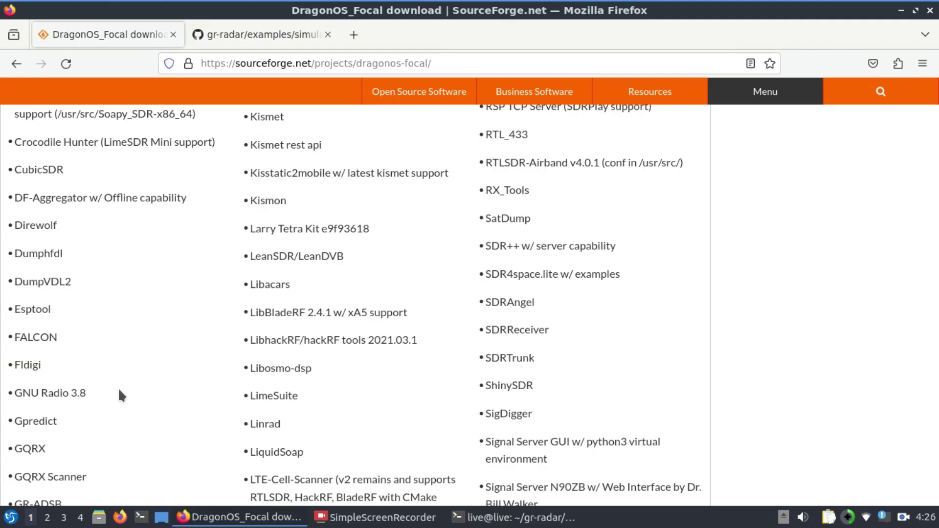
Check the gr-radar build progress in the terminal, and return to the beginning of Firefox's DragonOS_Focal SourceForge page
left_click(498, 524)
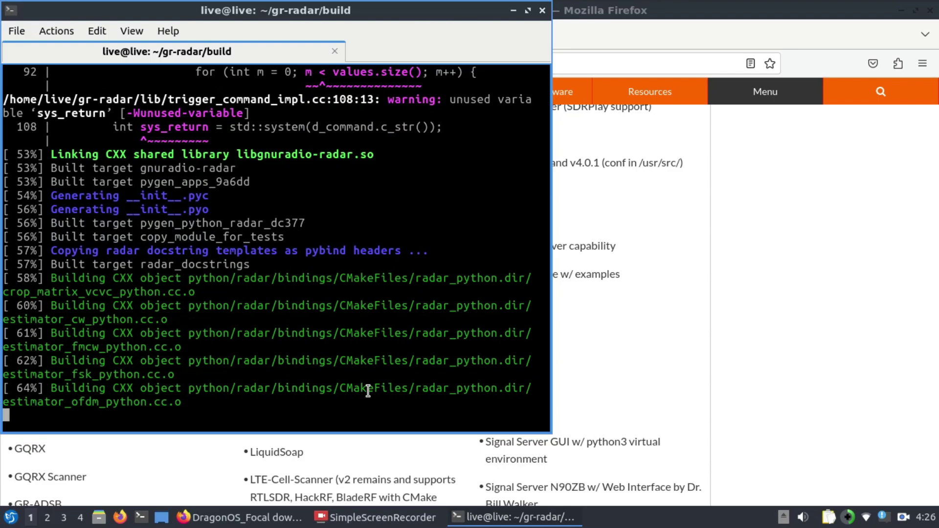
left_click(695, 345)
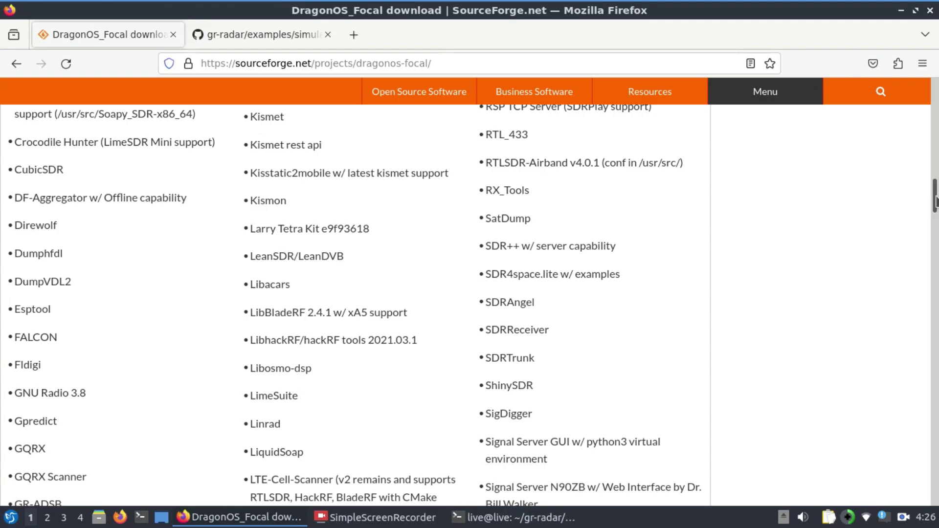
left_click_drag(932, 200, 936, 92)
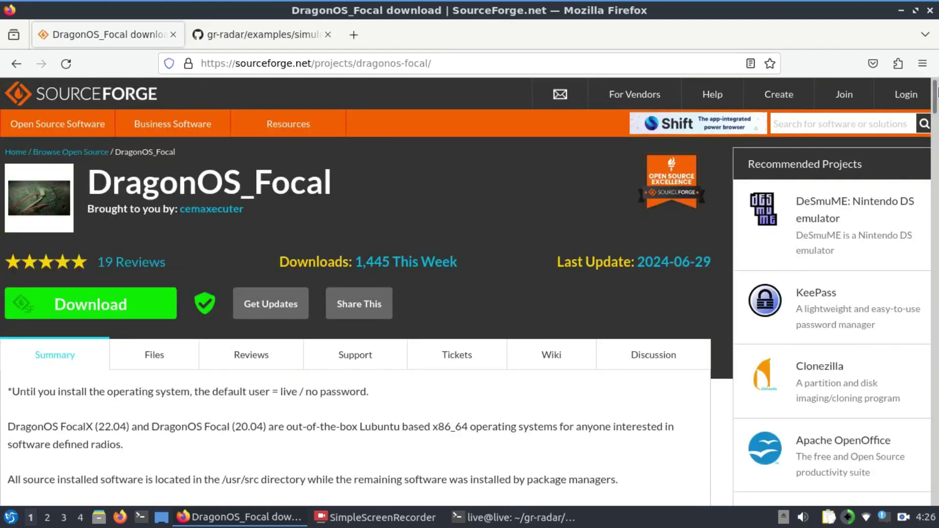
Install the compiled gr-radar module from the terminal with sudo make install and refresh the shared library cache with sudo ldconfig
left_click(489, 517)
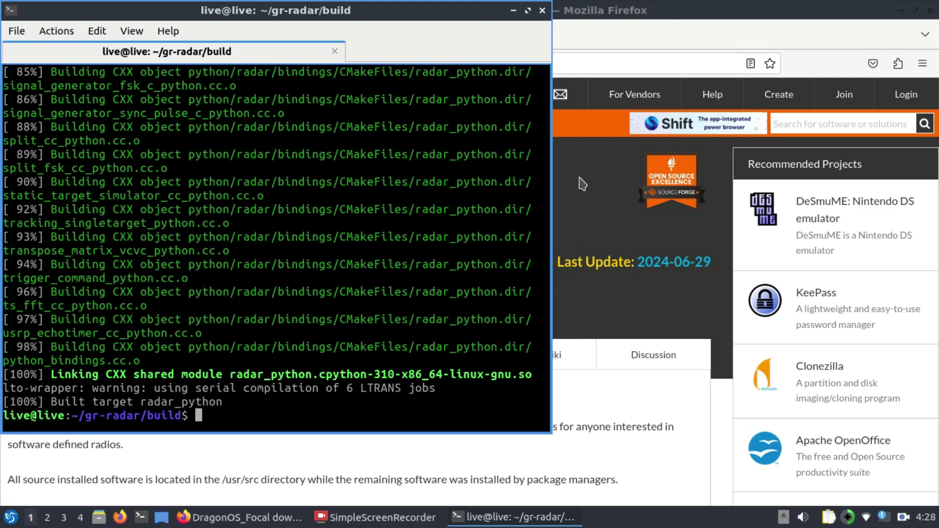
type("sudo mak")
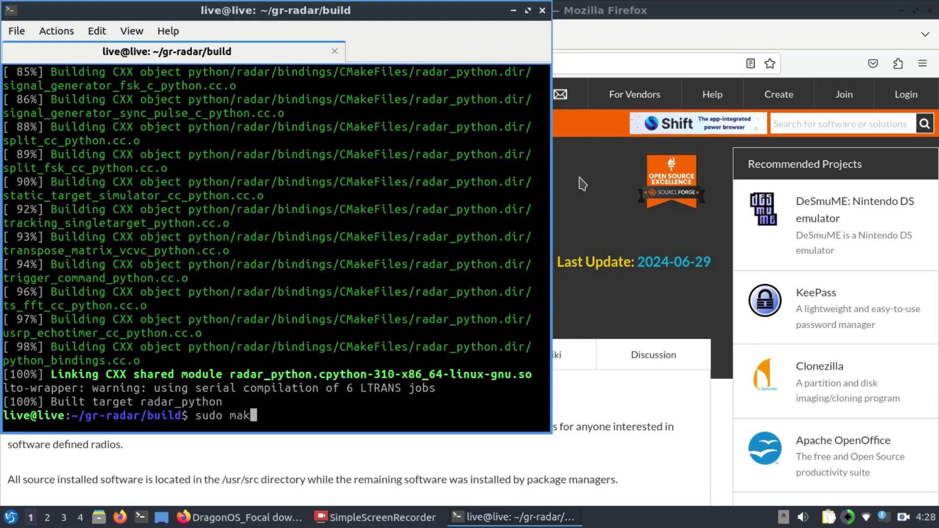
type("e install")
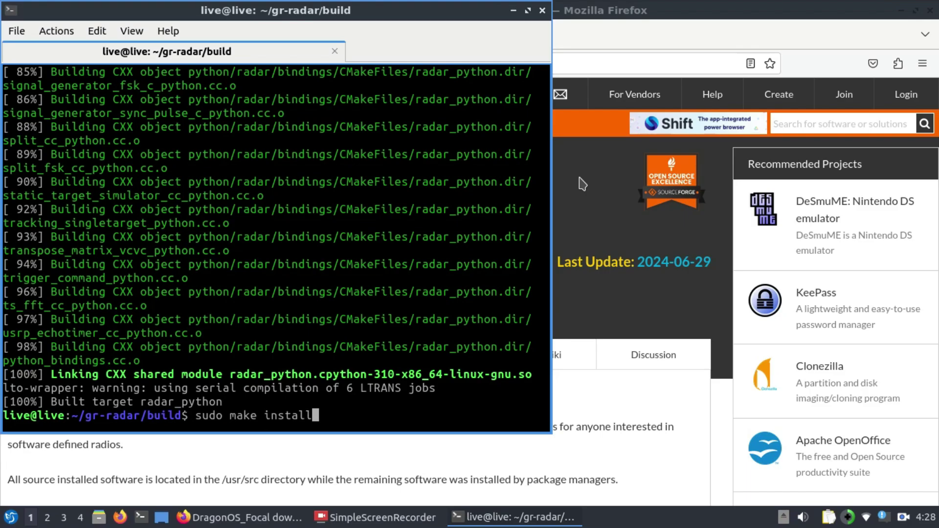
key("Return")
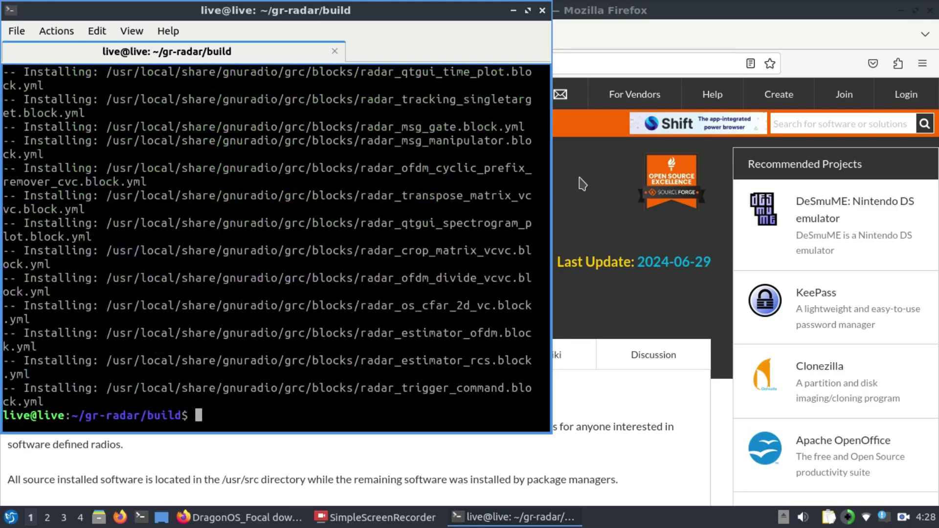
type("sudo ldconfig")
key("Return")
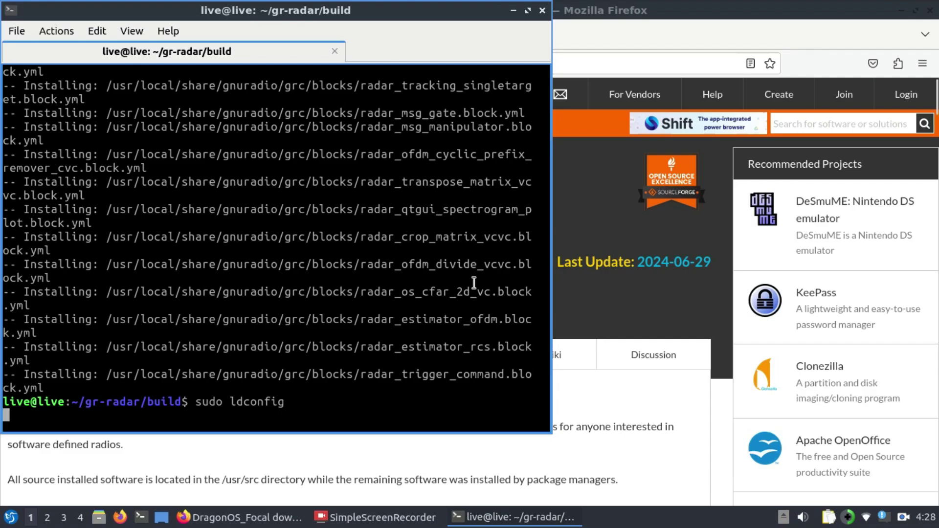
Find GNU Radio Companion among the installed applications and launch it
left_click(9, 518)
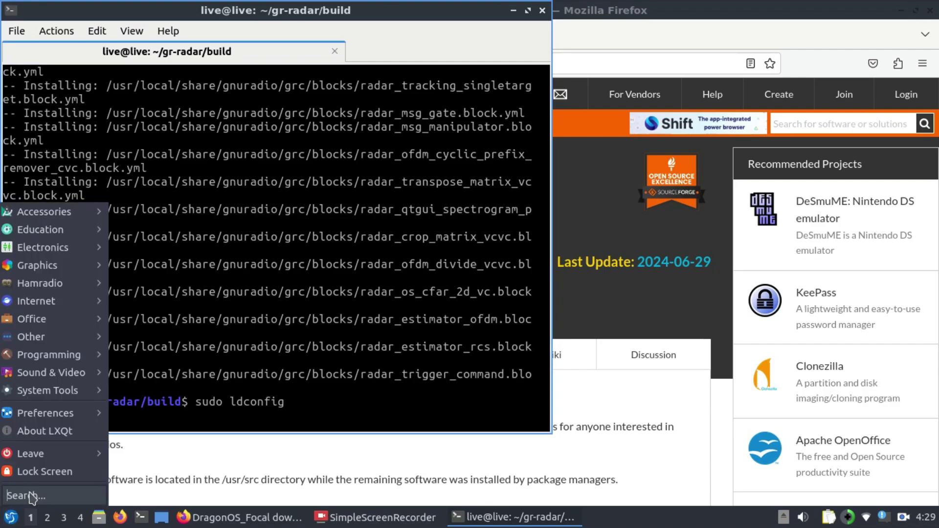
type("gnura")
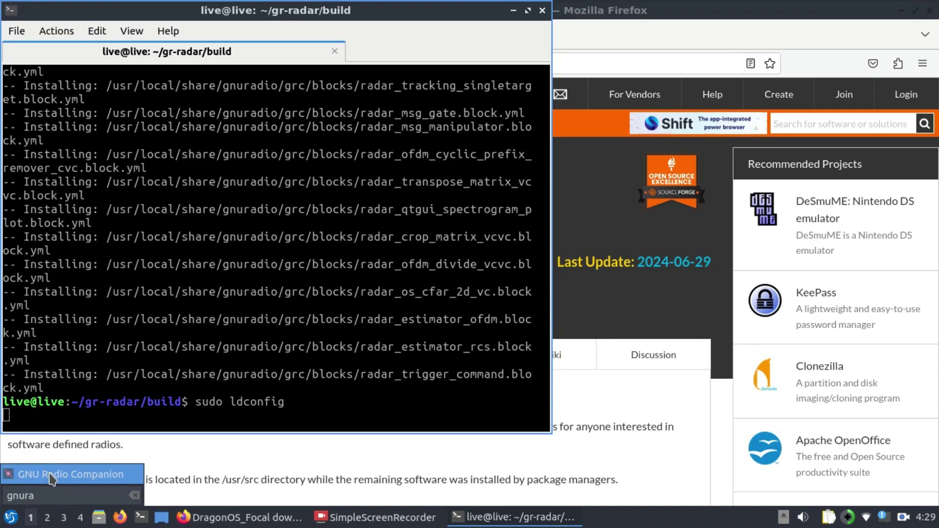
left_click(50, 474)
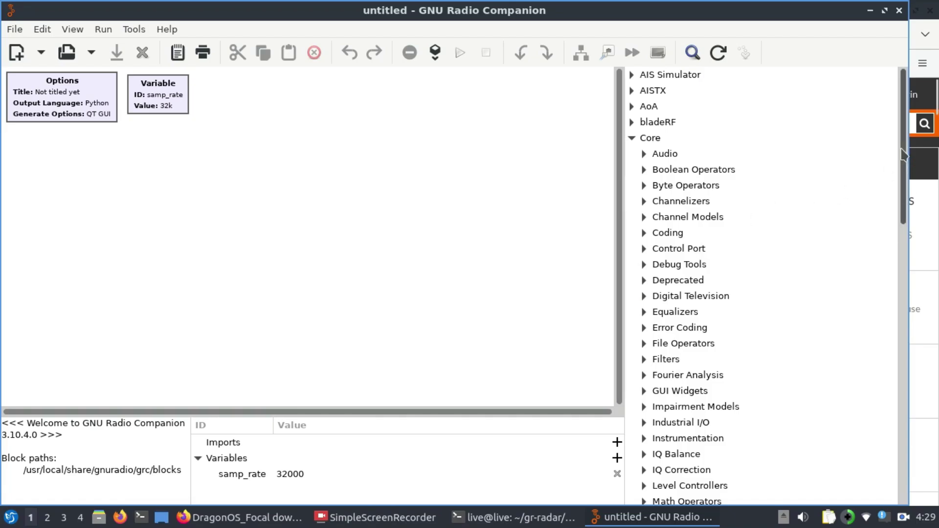
Examine the RADAR category and its Estimators blocks in the block library, and close GNU Radio Companion
left_click_drag(904, 155, 906, 435)
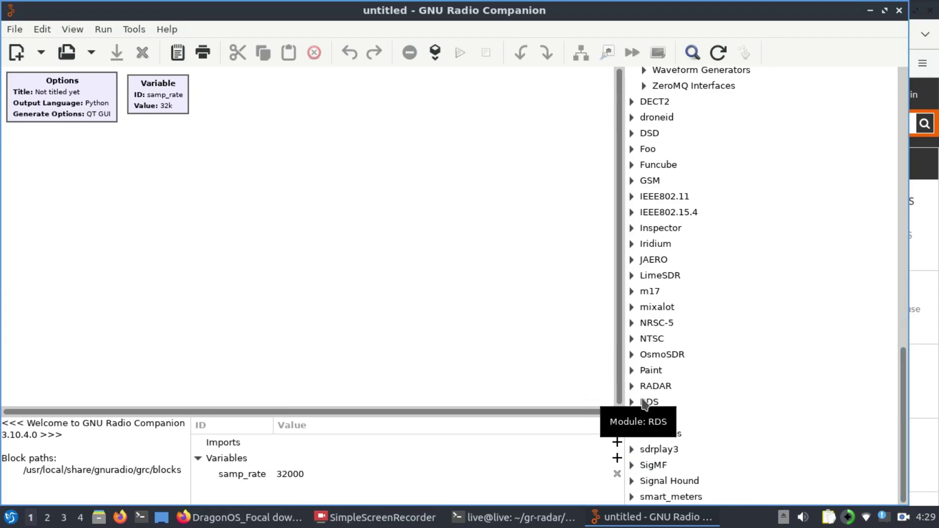
left_click(632, 387)
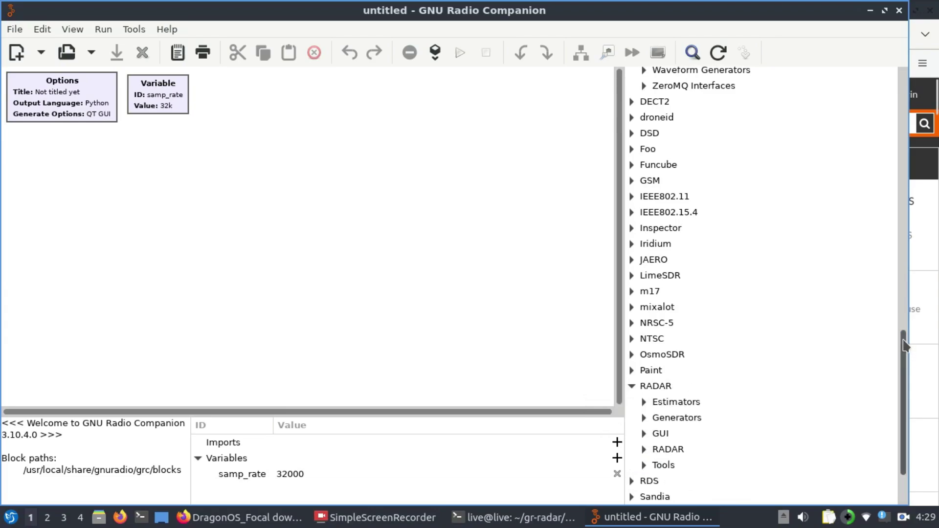
left_click_drag(904, 353, 902, 403)
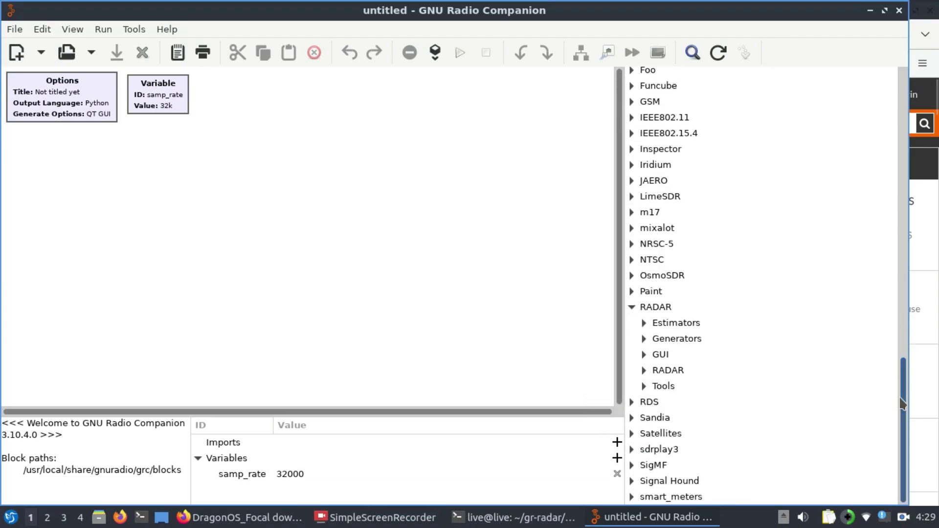
left_click(644, 323)
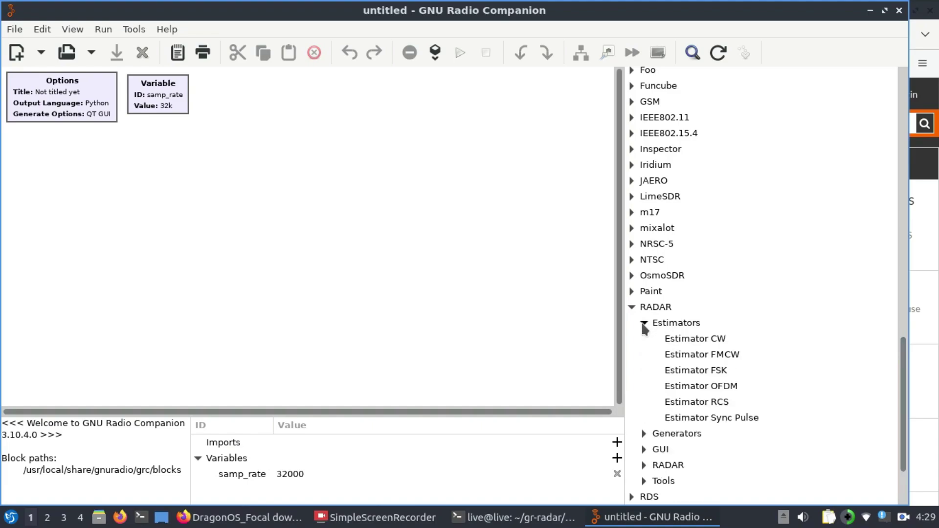
left_click(644, 325)
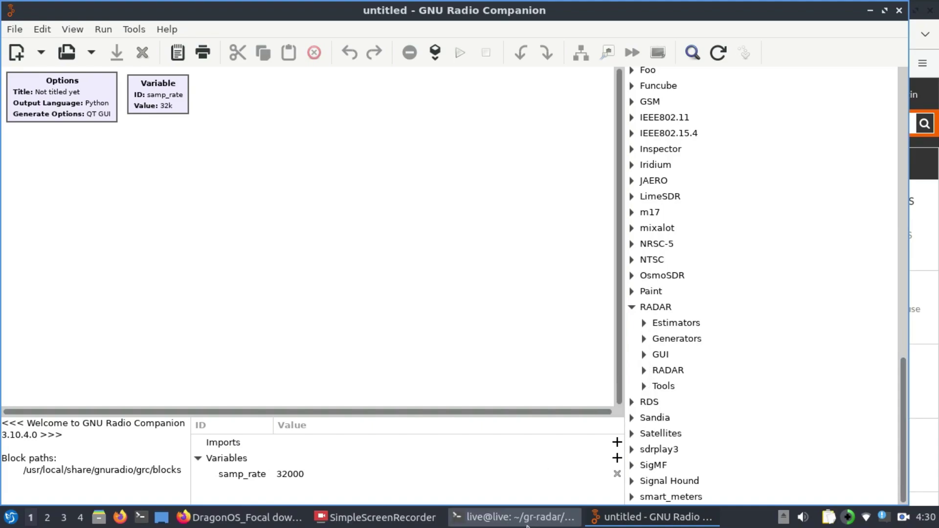
left_click(900, 10)
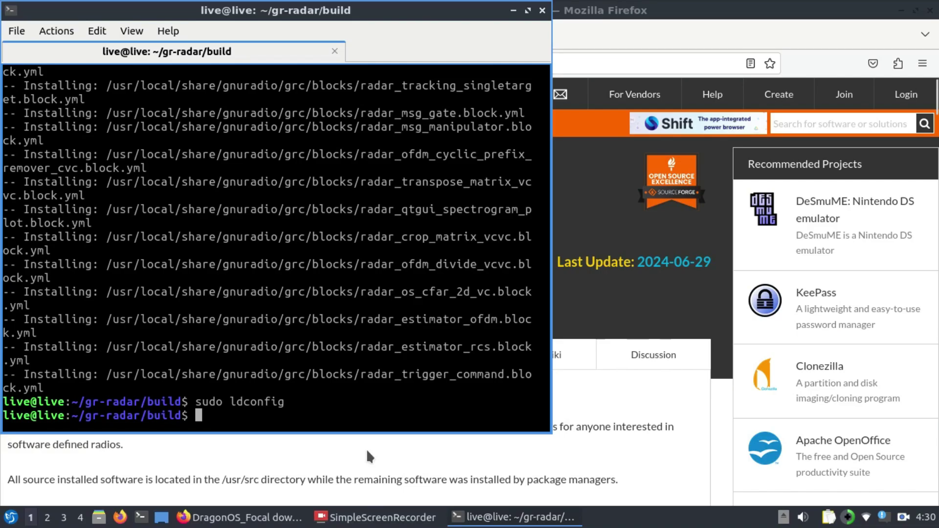
Go up from the build directory to gr-radar in the terminal and list its contents
type("cd ..")
key("Return")
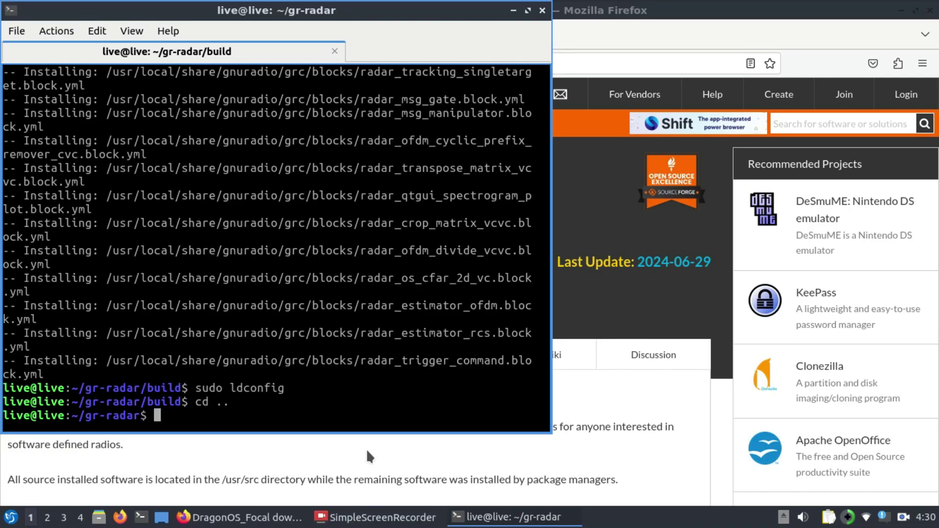
type("ls")
key("Return")
Change into the examples directory of gr-radar and list its contents
type("cd e")
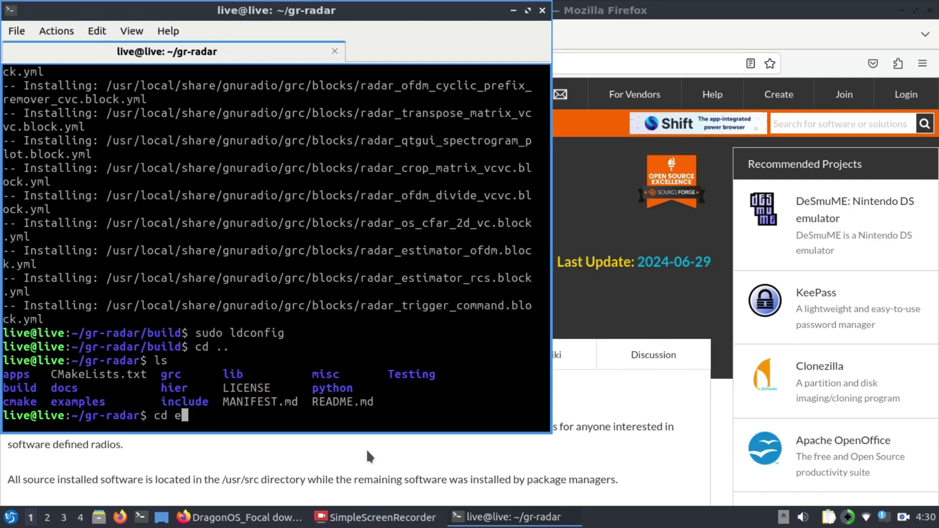
type("xamples")
key("Return")
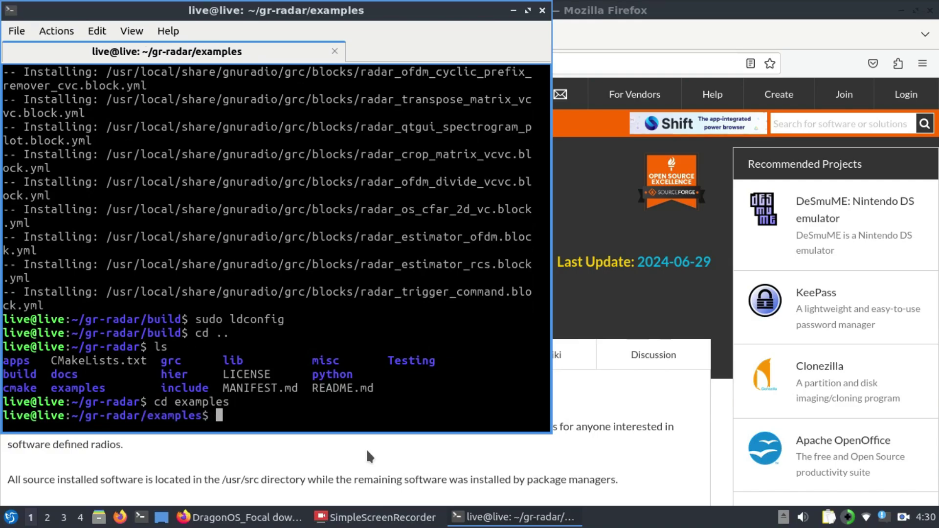
type("ls")
key("Return")
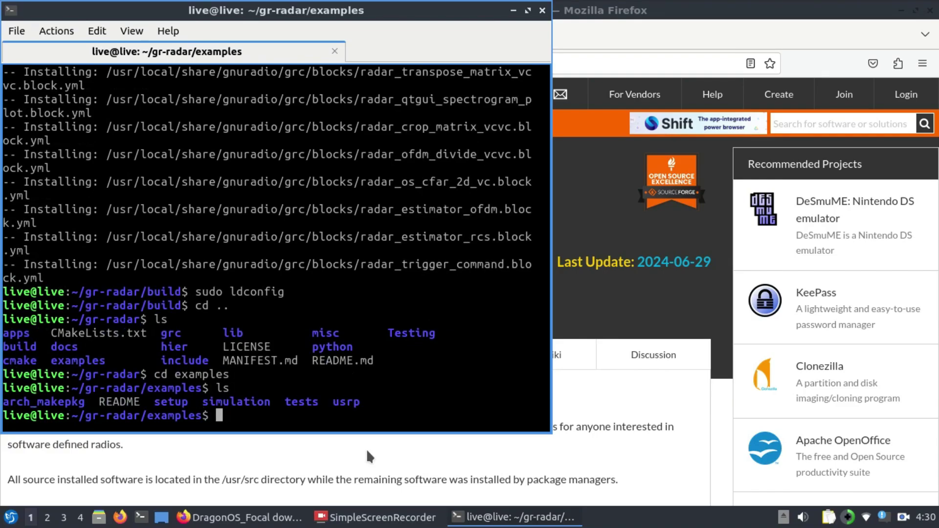
Change into the simulation directory inside examples and list its flowgraph files
type("cd si")
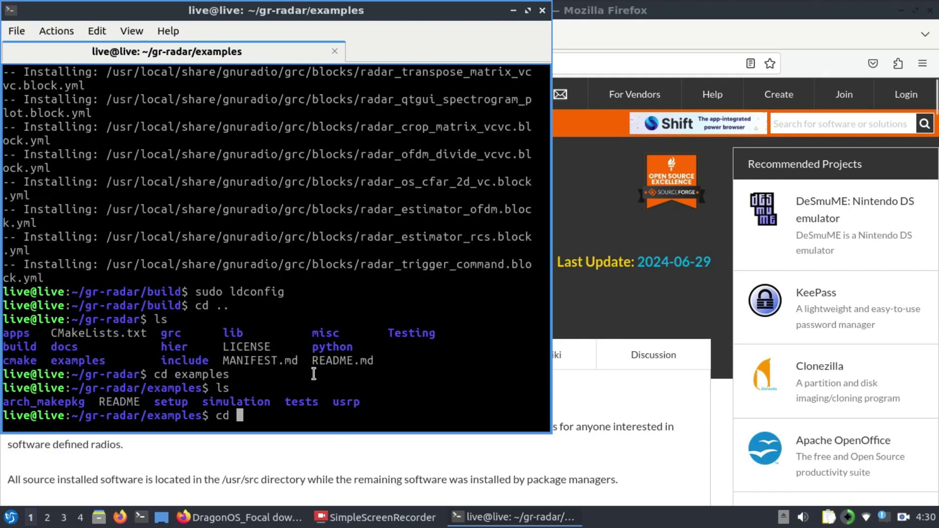
type("mu")
key("Tab")
key("Return")
type("ls")
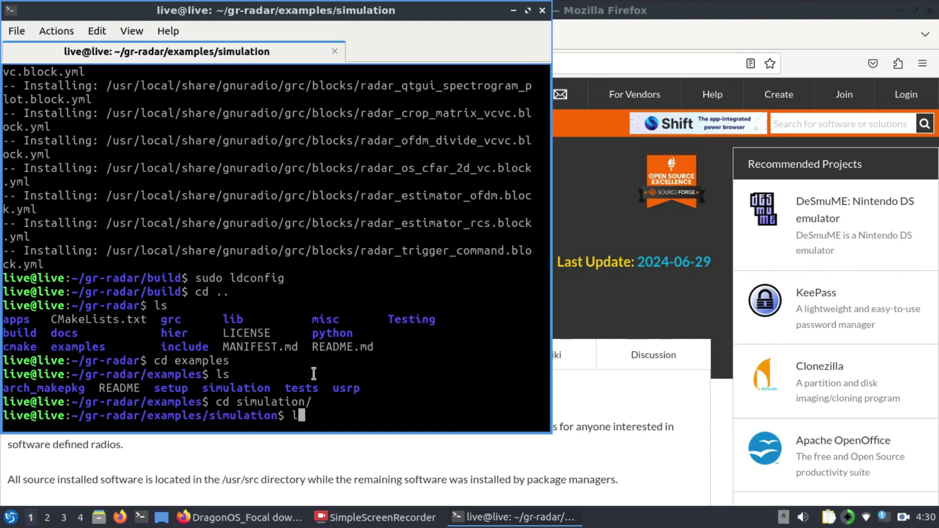
key("Return")
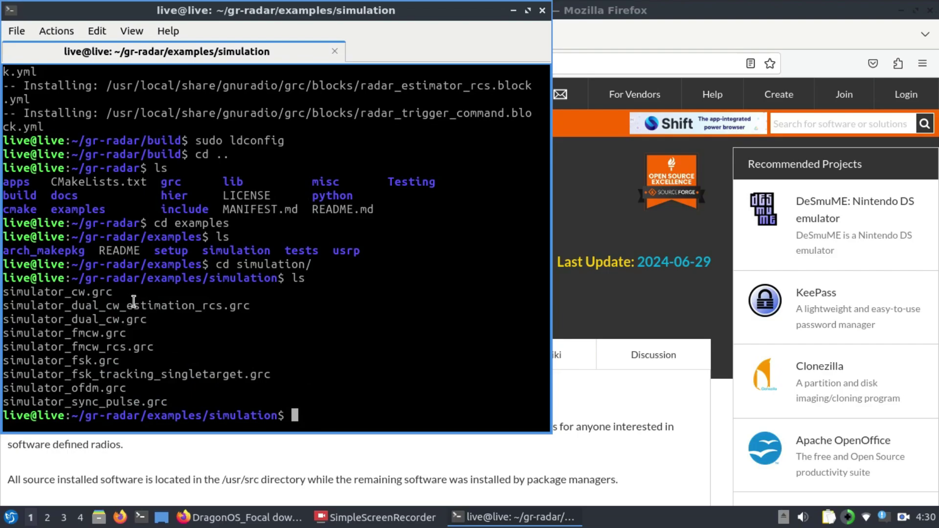
Make simulator_cw.grc executable with sudo chmod a+x and check it in the directory listing
type("sudo chmod ")
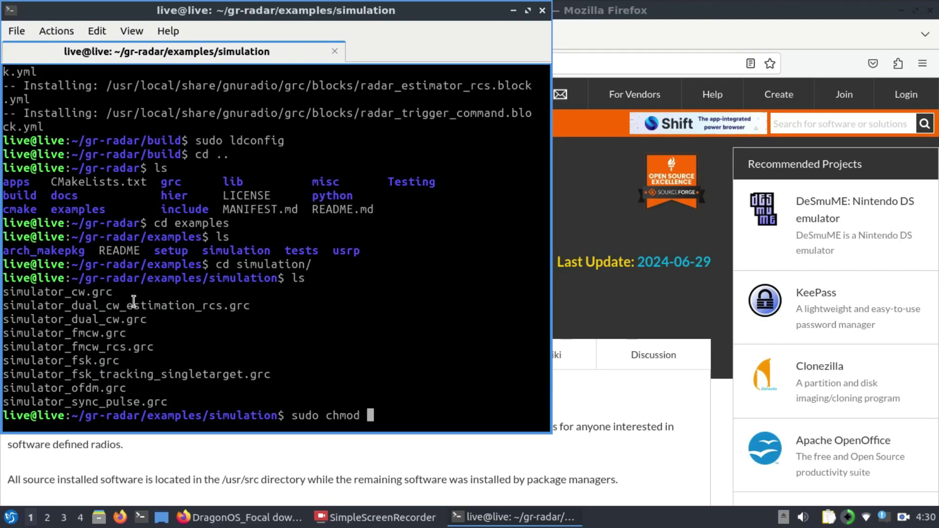
type("a+x sim")
key("Tab")
type("c")
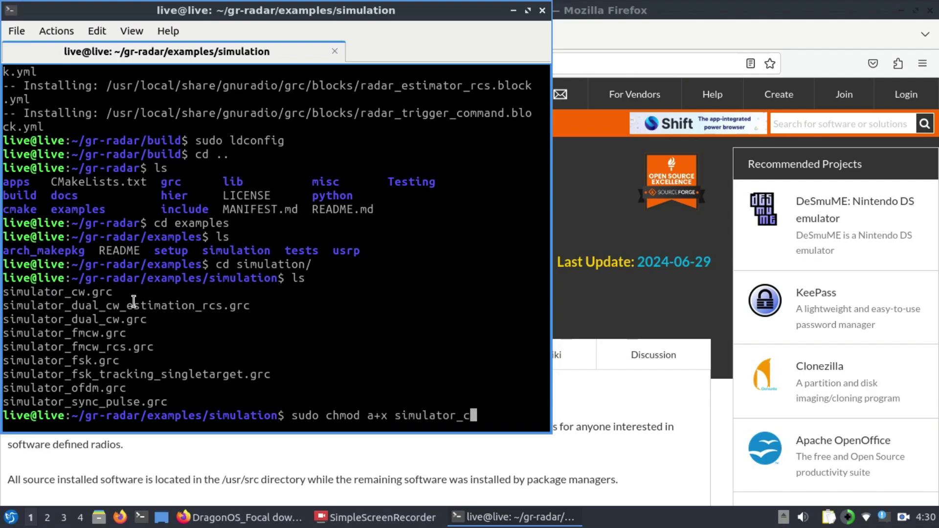
key("Tab")
key("Return")
type("ls")
key("Return")
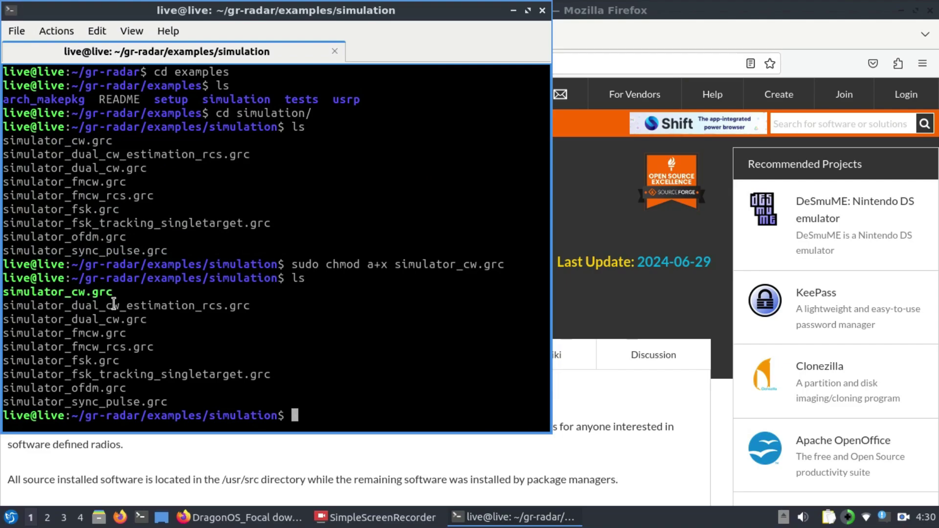
Open the simulator_cw.grc flowgraph in GNU Radio Companion with the gnuradio-companion terminal command
type("gnuradio")
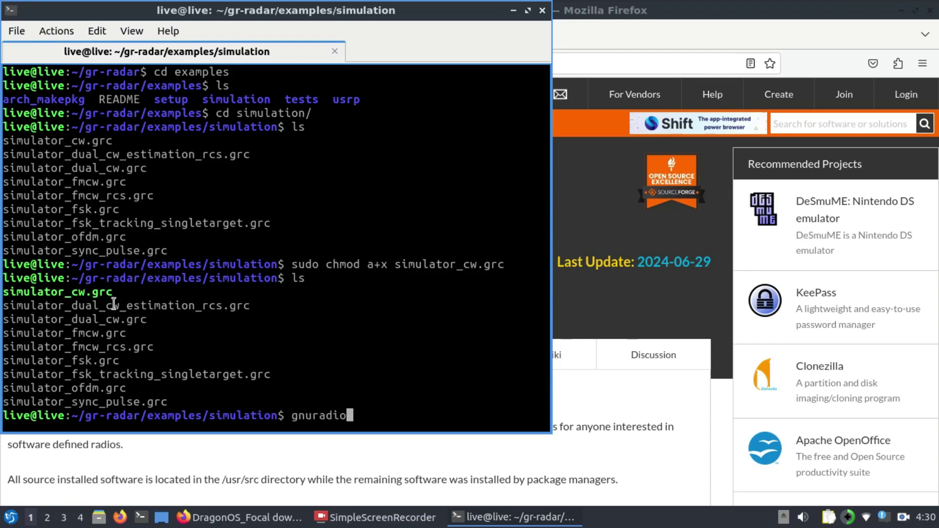
type("-comapn")
key("BackSpace")
key("BackSpace")
key("BackSpace")
type("panion ")
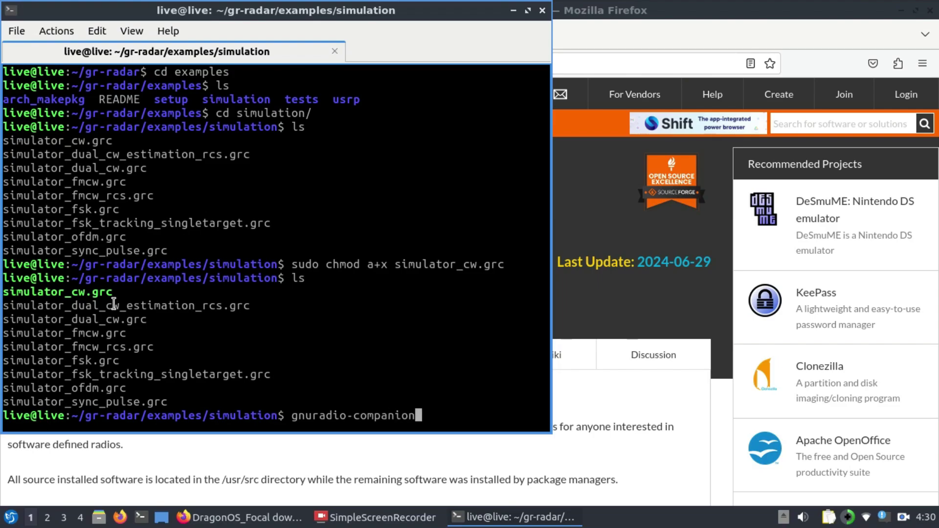
type("sim")
key("Tab")
type("c")
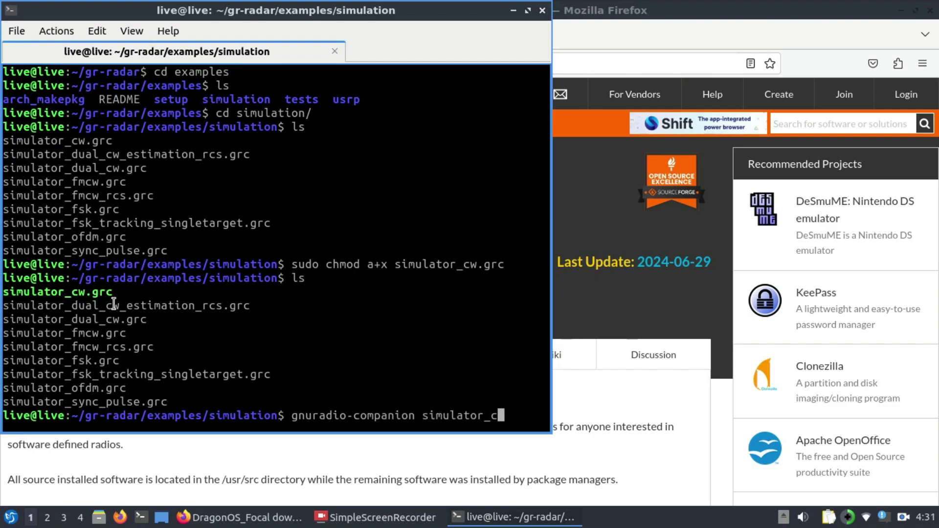
key("Tab")
key("Return")
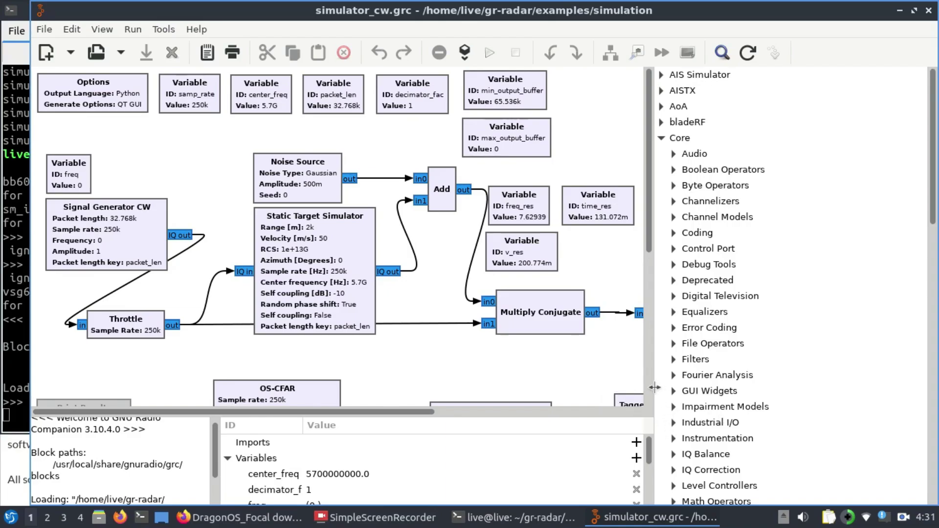
Widen the flowgraph canvas by narrowing the block library, and locate the RADAR category in the library
left_click_drag(655, 387, 814, 363)
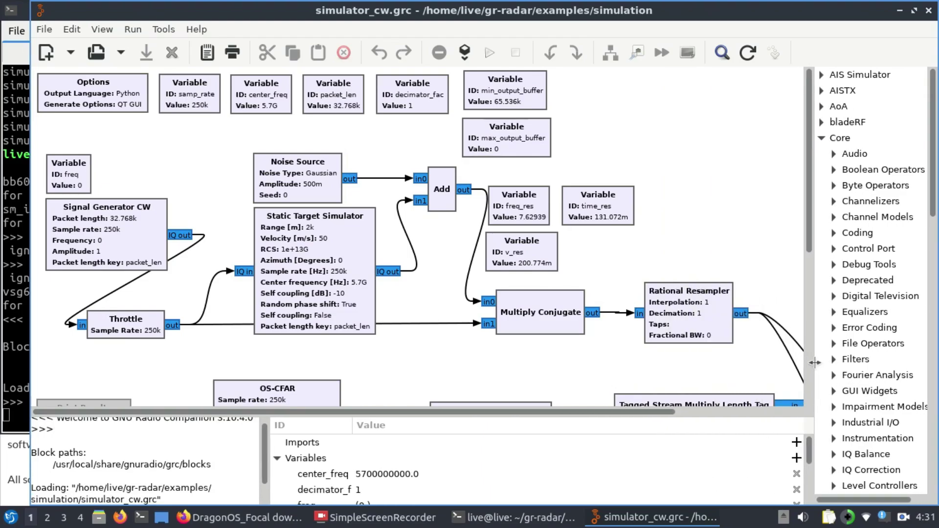
left_click_drag(815, 363, 763, 363)
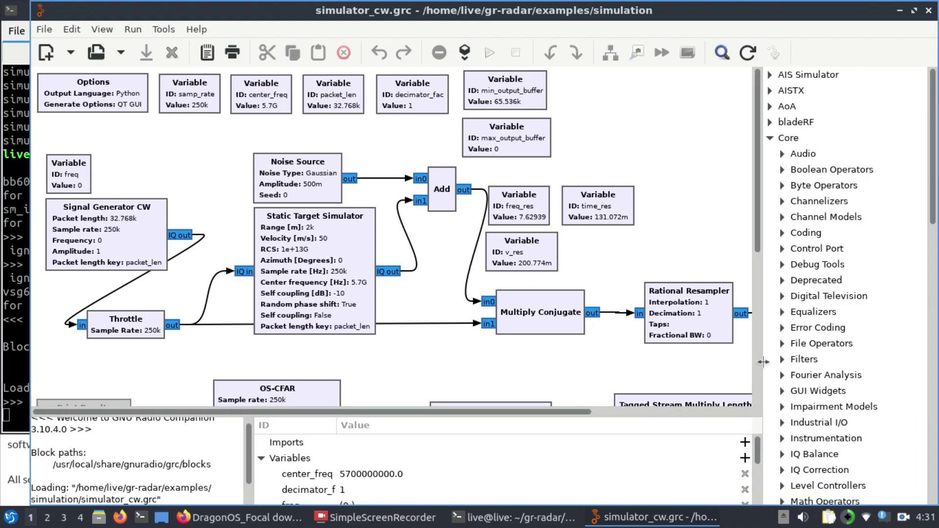
left_click_drag(934, 205, 935, 422)
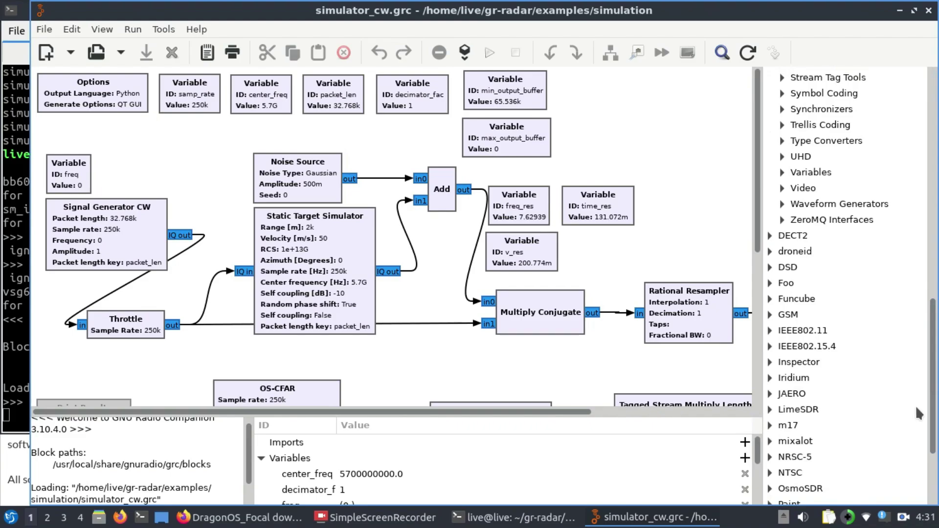
scroll(936, 378, "down", 3)
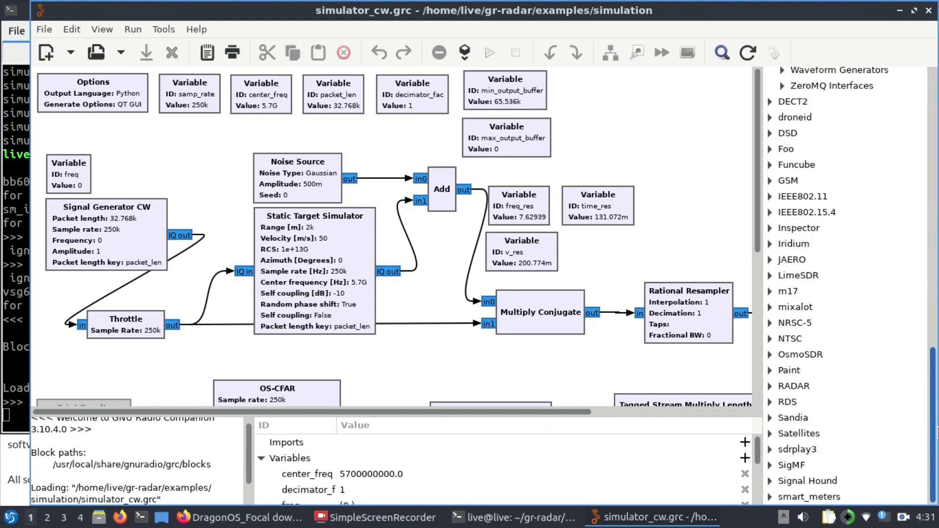
Execute the simulator_cw.grc flowgraph and look over its blocks up to the QT GUI Sink while it runs
left_click(786, 389)
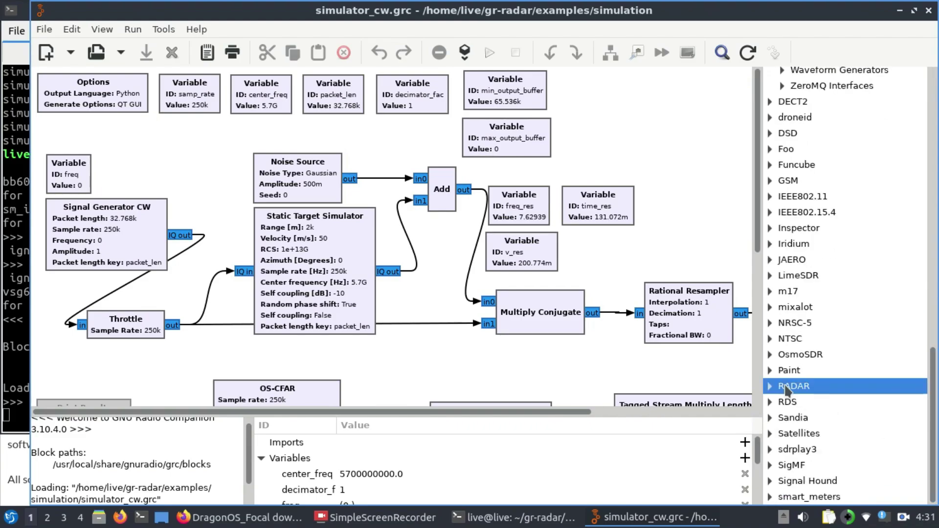
scroll(757, 301, "down", 5)
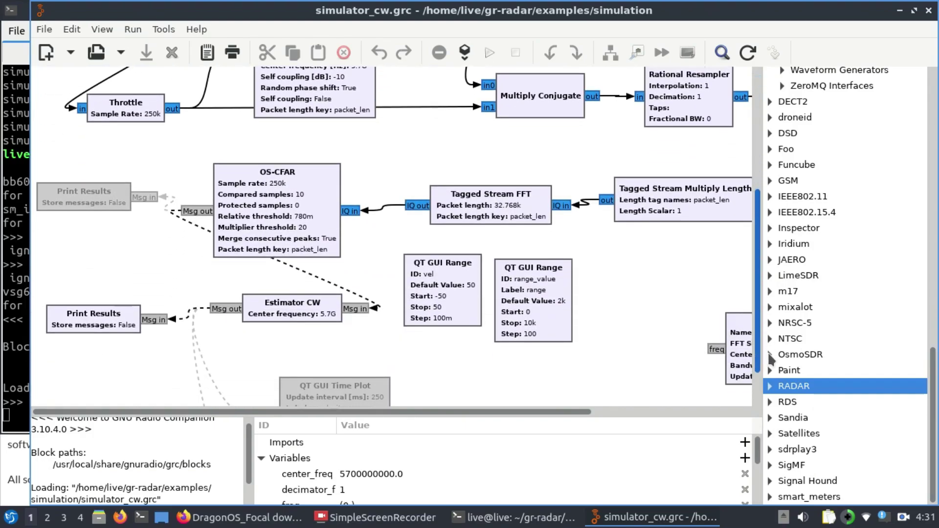
scroll(758, 362, "down", 1)
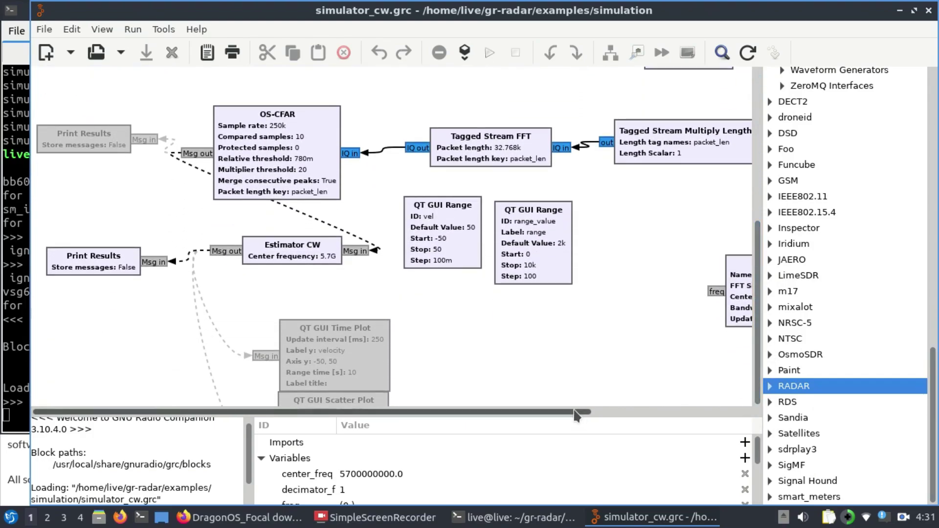
mouse_move(576, 416)
left_mouse_down()
mouse_move(655, 416)
mouse_move(567, 415)
left_mouse_up()
left_click(489, 54)
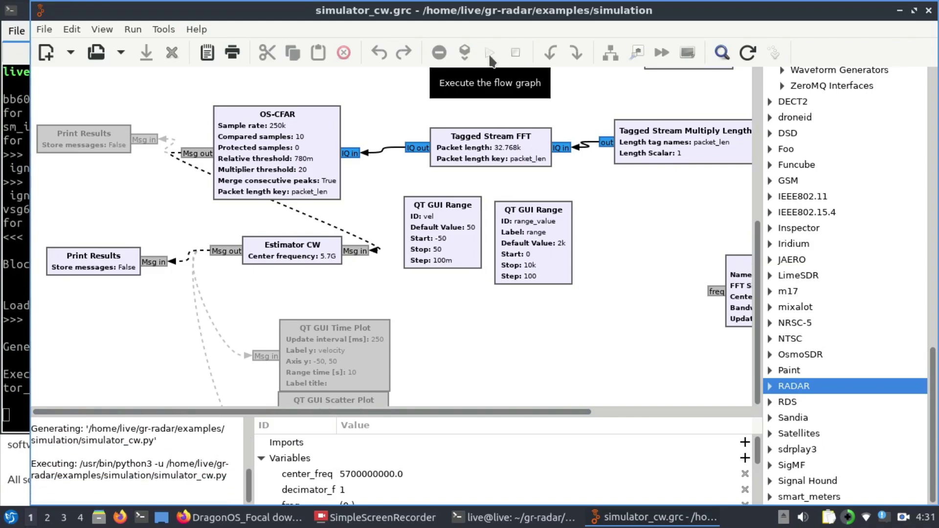
left_click_drag(561, 411, 727, 411)
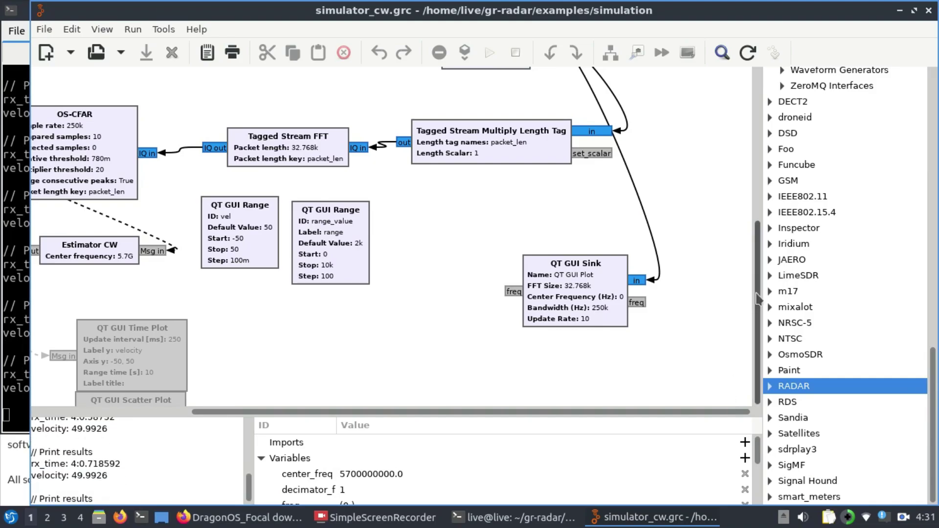
left_click_drag(758, 300, 447, 57)
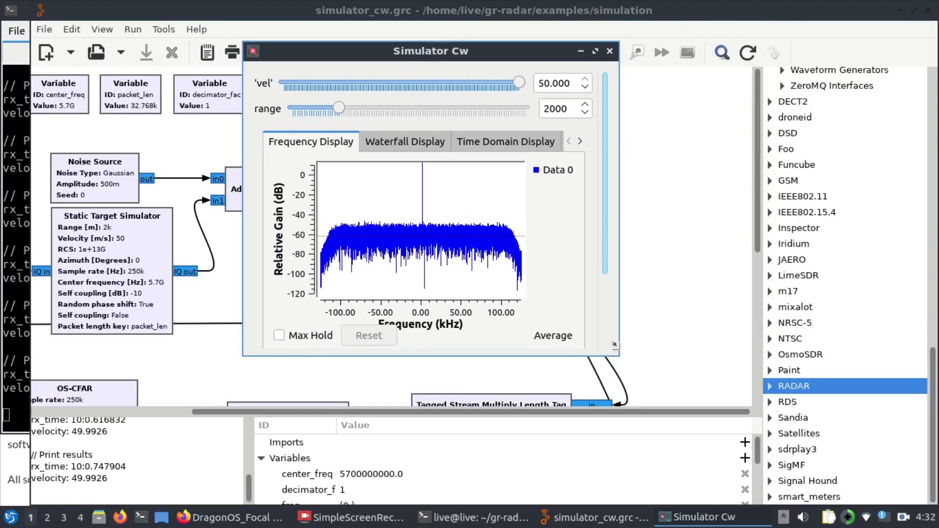
Enlarge the Simulator Cw window and set the vel slider to about 3.6
left_click_drag(610, 359, 862, 498)
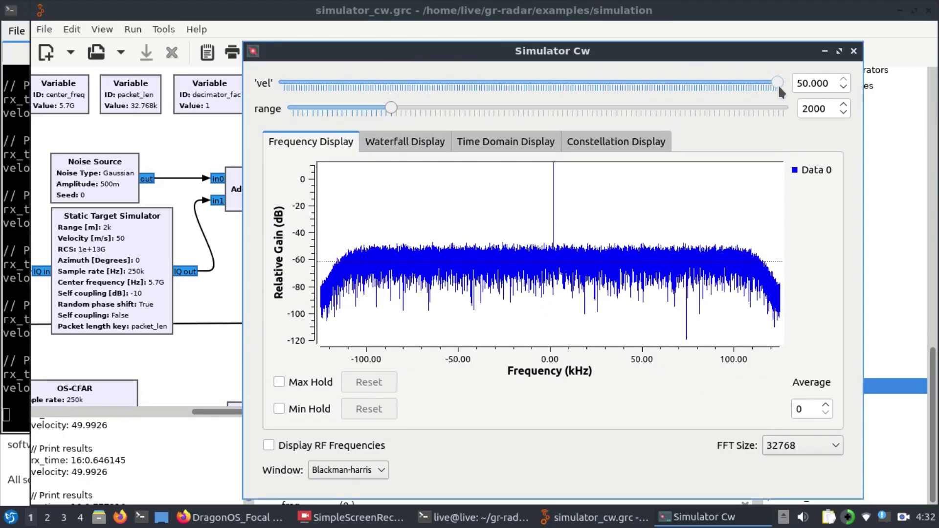
left_click_drag(780, 81, 548, 86)
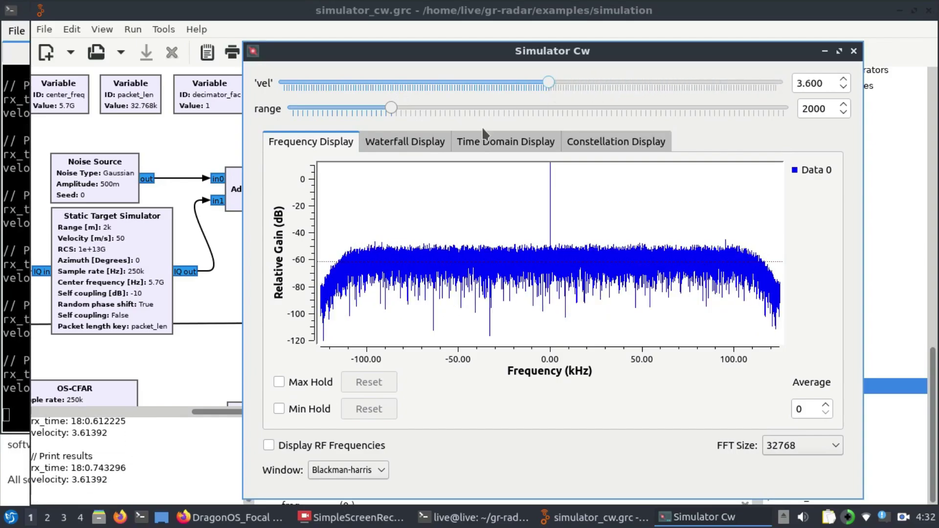
View the simulator's waterfall, time domain and constellation displays, and return to the frequency display
left_click(415, 142)
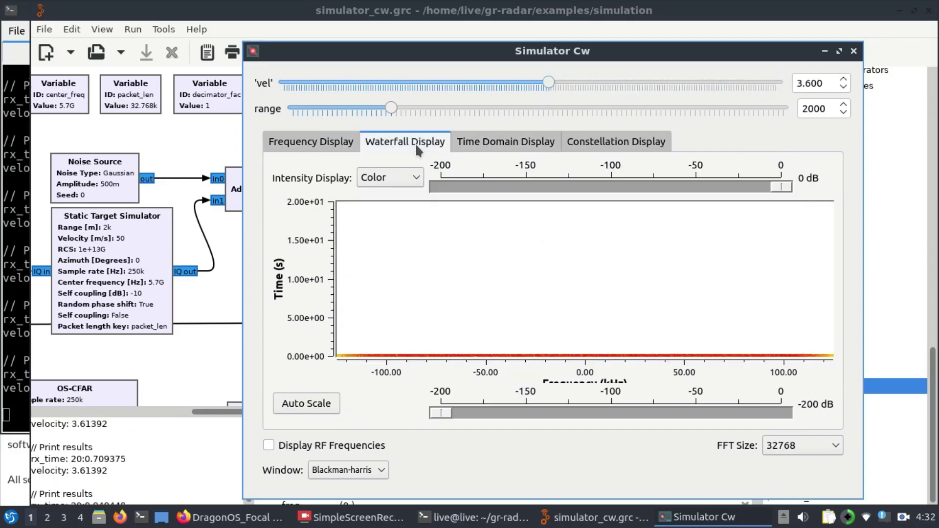
left_click(489, 146)
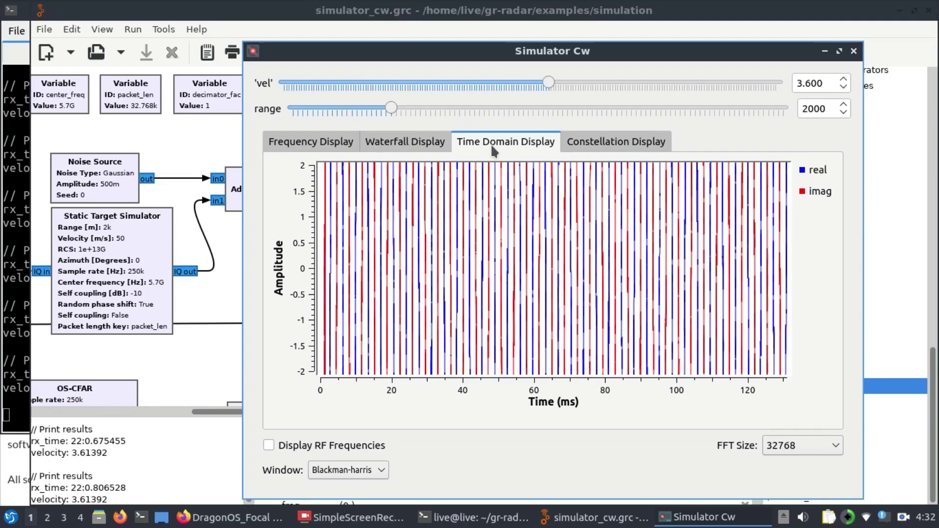
left_click(612, 143)
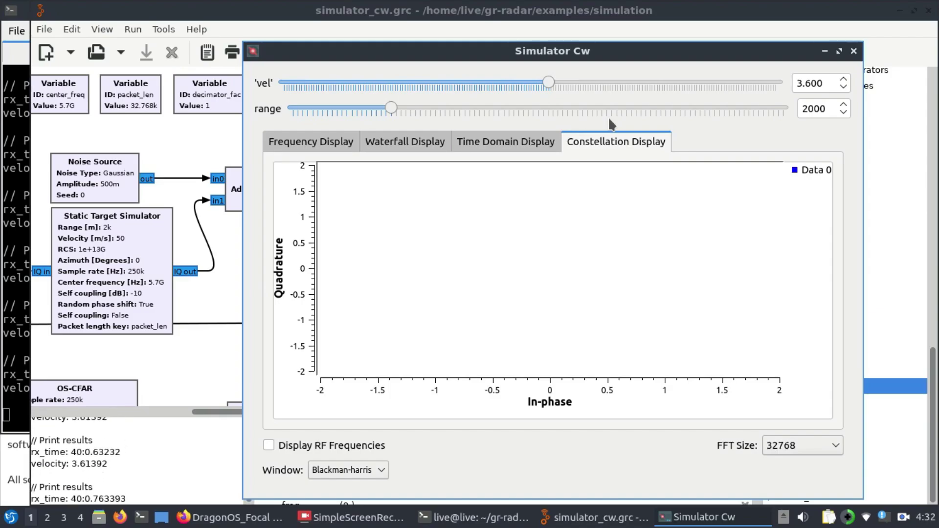
left_click(308, 144)
Shift the Simulator Cw window aside and bring the flowgraph window to the front at the screen's left edge
left_click_drag(364, 60, 493, 54)
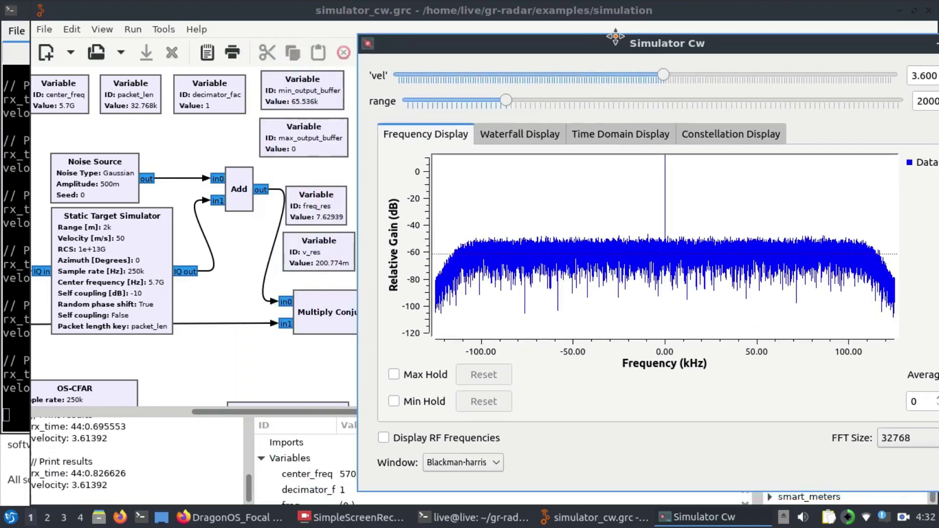
left_click(382, 10)
left_click_drag(382, 10, 352, 4)
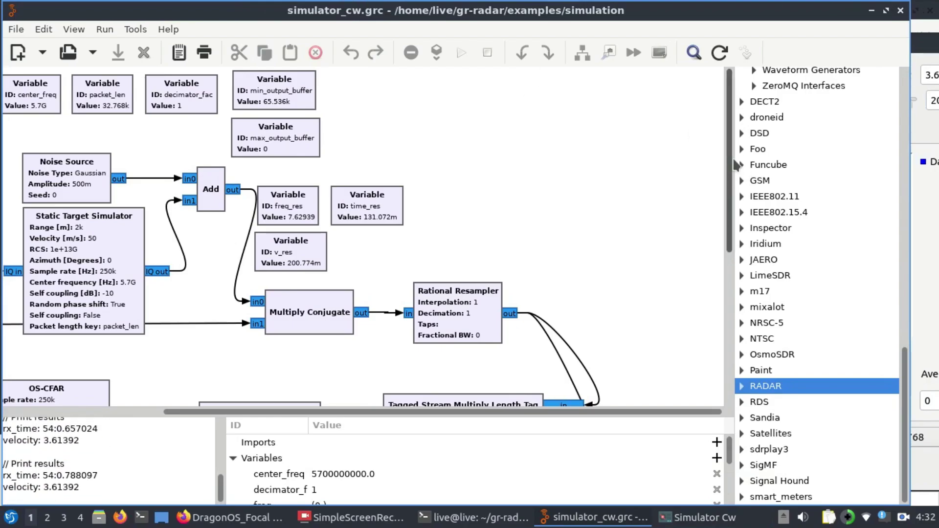
mouse_move(737, 165)
left_mouse_down()
mouse_move(820, 180)
mouse_move(720, 161)
left_mouse_up()
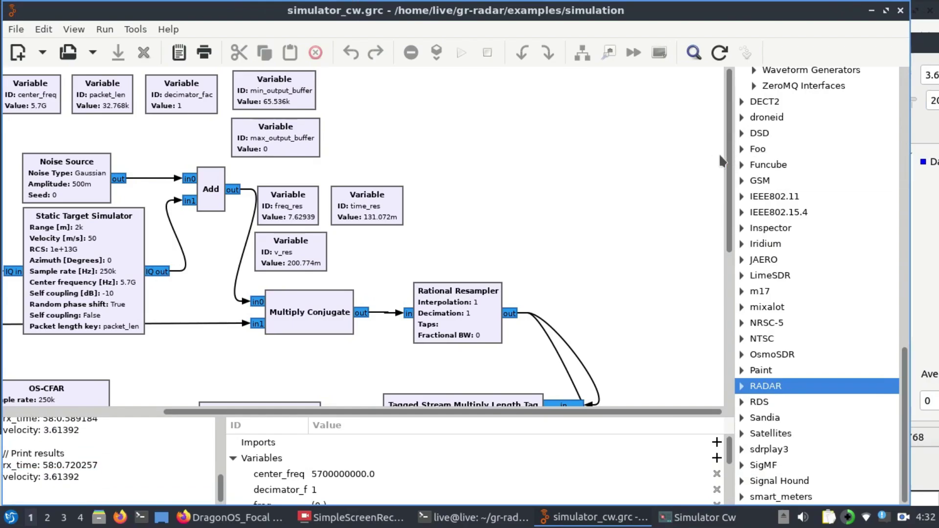